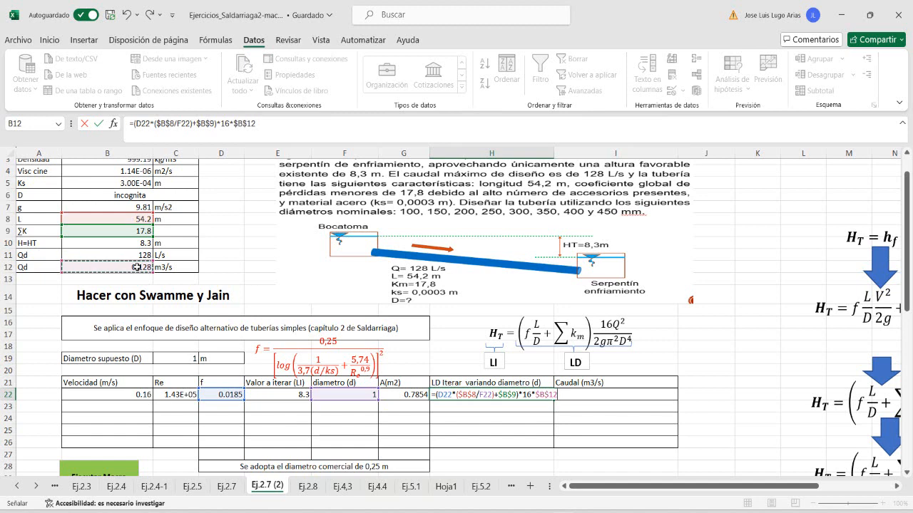
Complete the head-loss formula in H22 as =(D22*($B$8/F22)+$B$9)*16*$B$12^2/(2*$B$7*PI()^2*F22^4).
type("^2")
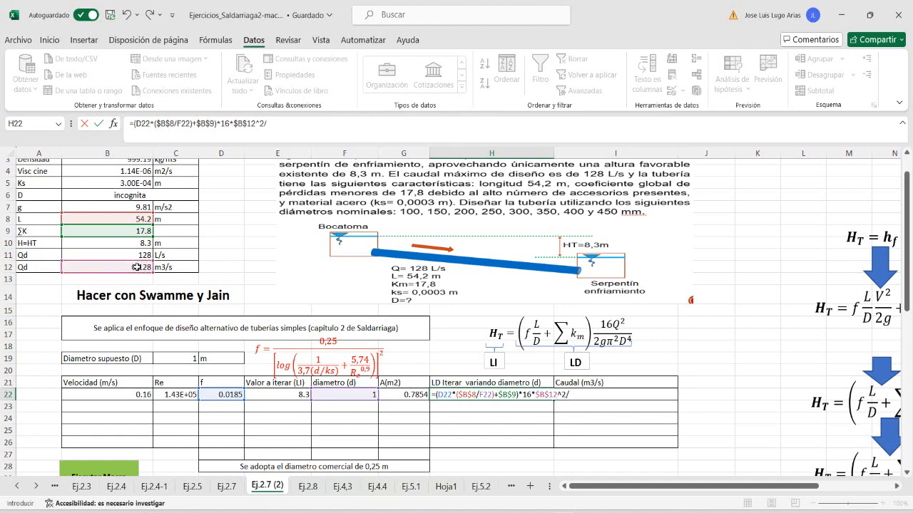
type("/(2*")
left_click(114, 208)
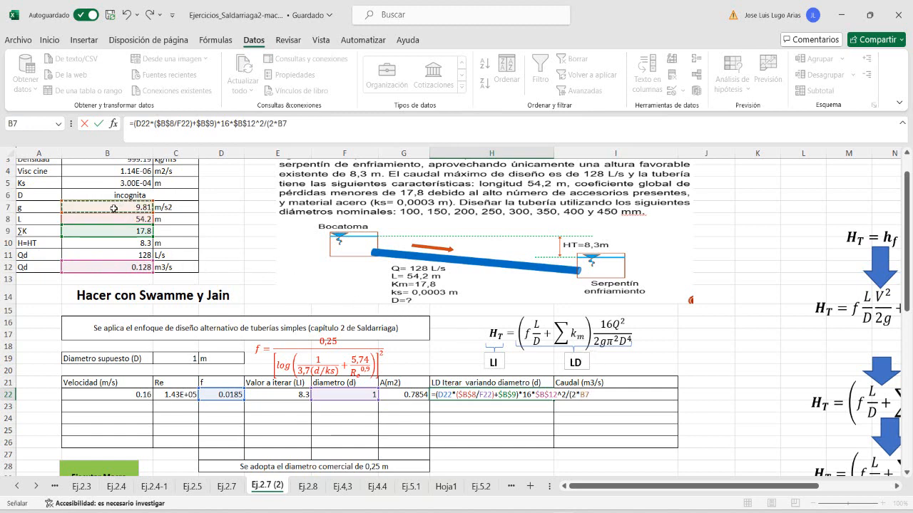
key("F4")
type("*")
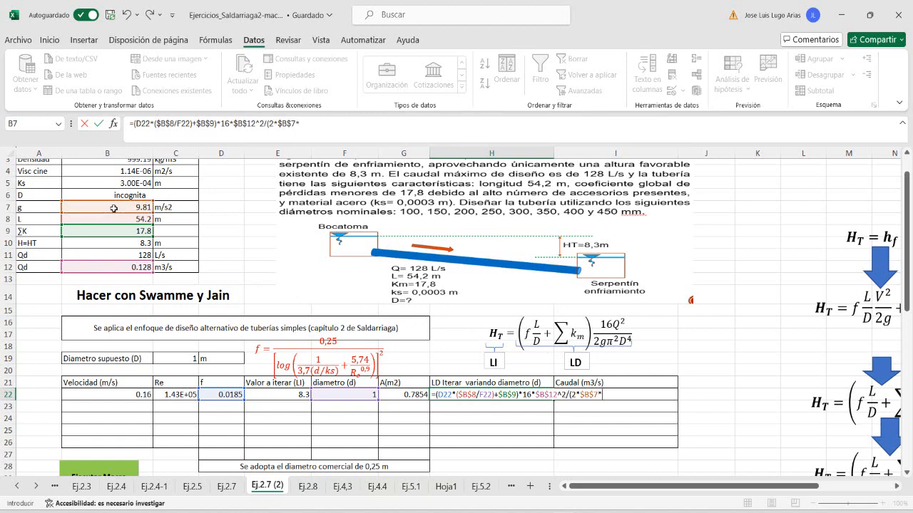
type("pi()")
type("^2*")
left_click(335, 395)
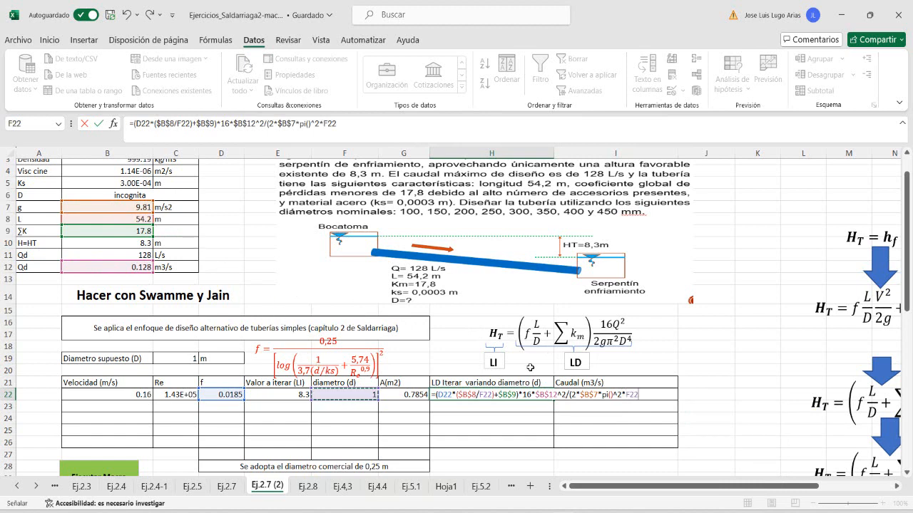
type("^4")
key("Return")
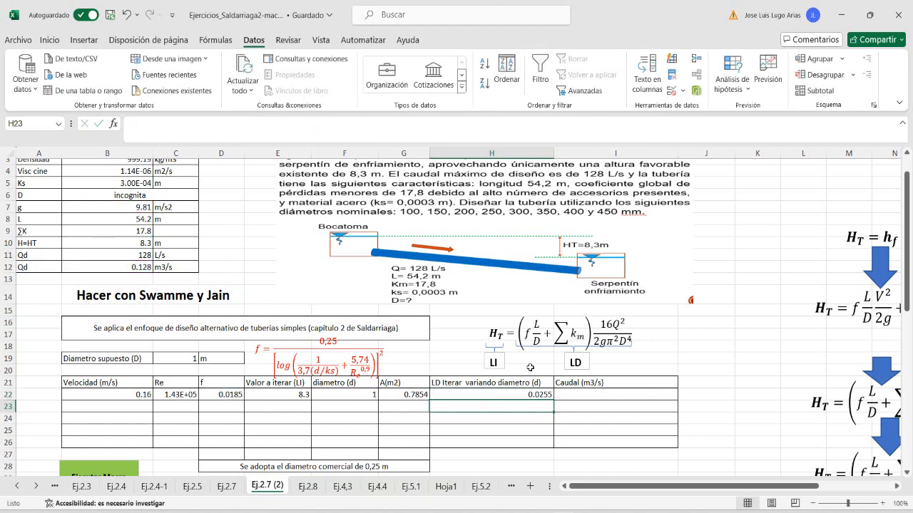
Run Goal Seek to bring H22 to 8.3 by changing the diameter in F22, and accept the solution.
left_click(479, 393)
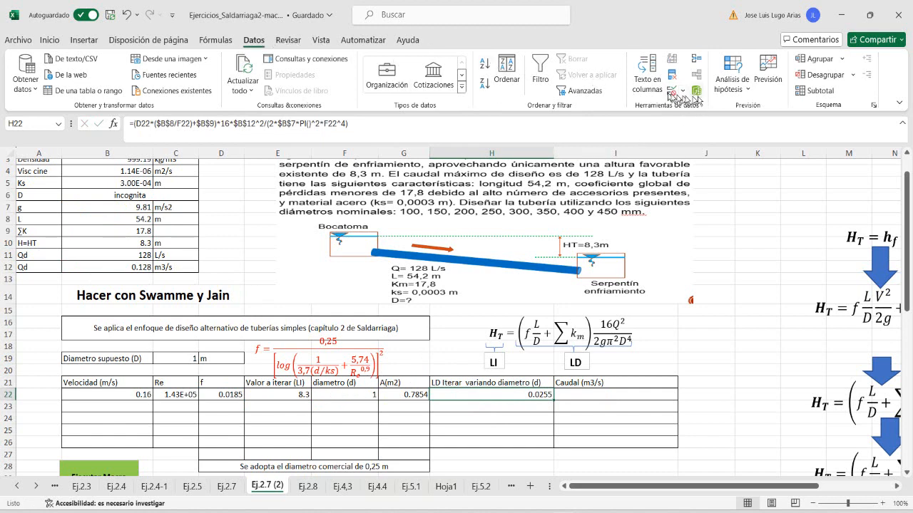
left_click(732, 80)
left_click(769, 133)
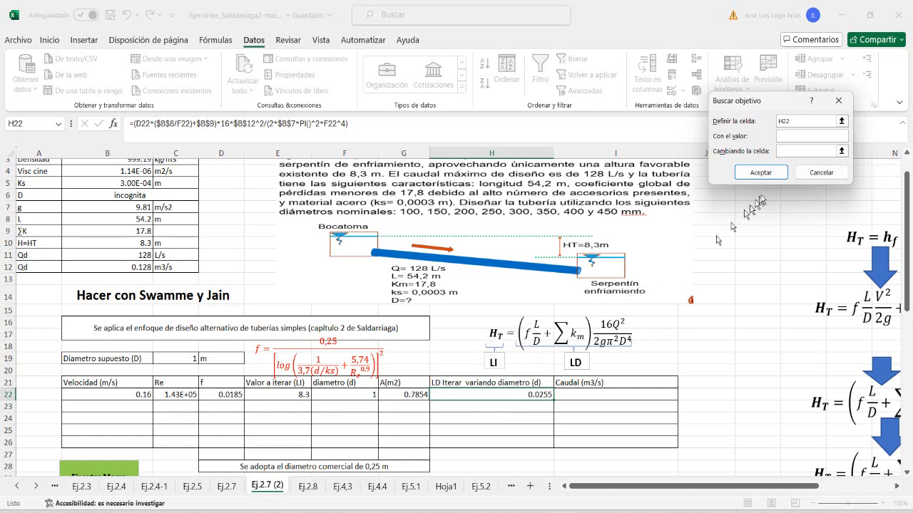
left_click(802, 135)
type("8.3")
left_click(837, 149)
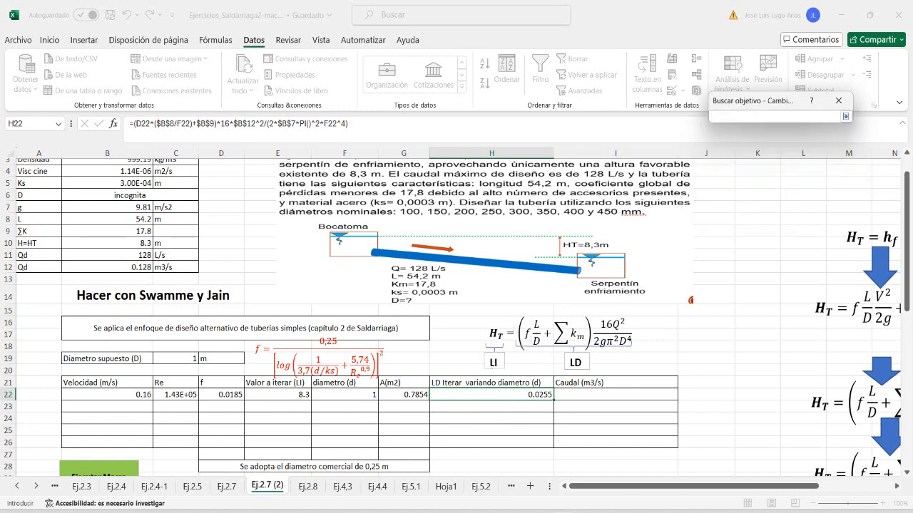
left_click(358, 395)
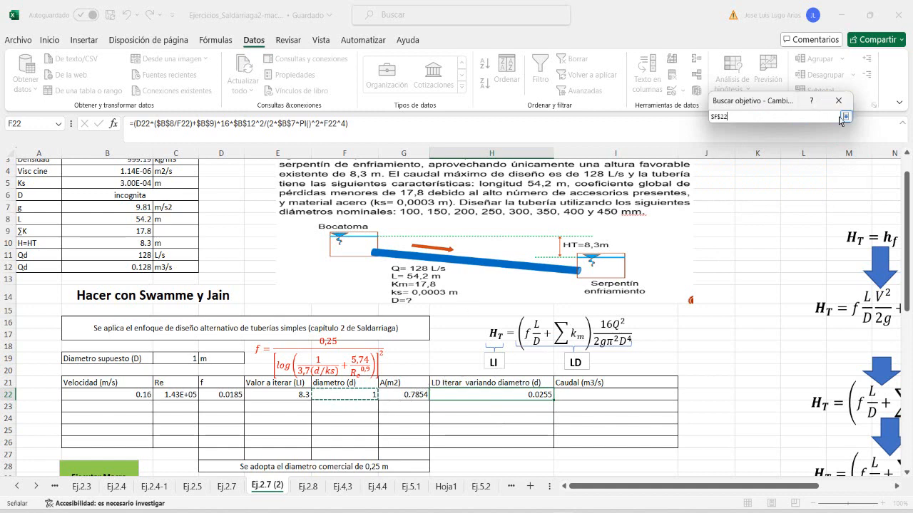
left_click(845, 116)
left_click(776, 172)
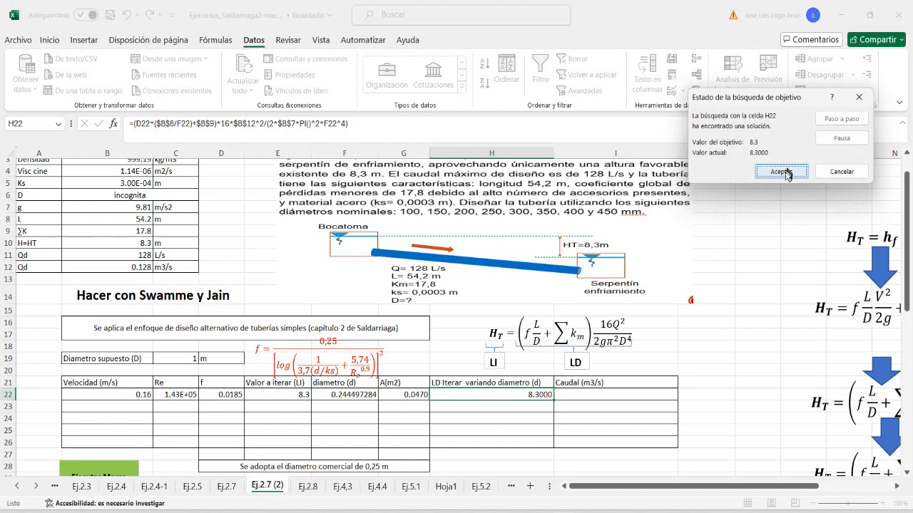
left_click(775, 172)
left_click(344, 395)
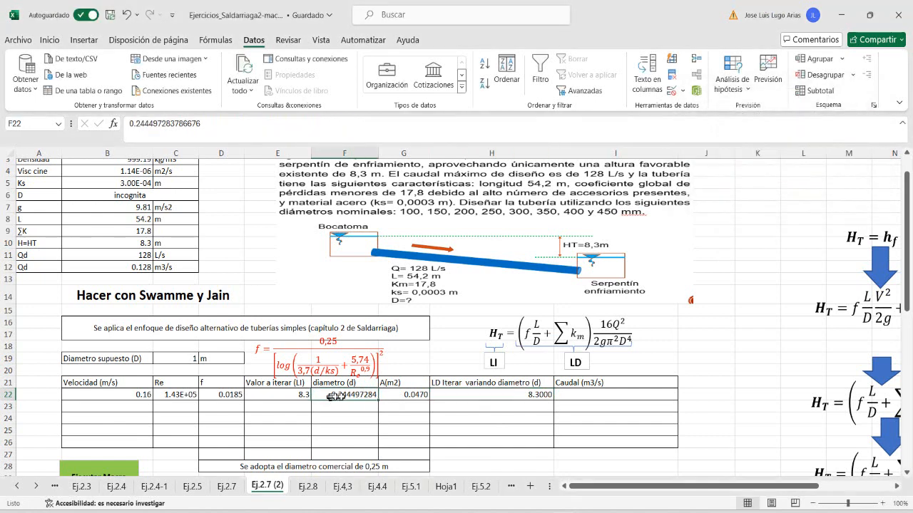
Calculate the flow rate in I22 as the velocity in B22 multiplied by the area in G22.
left_click(575, 396)
type("=")
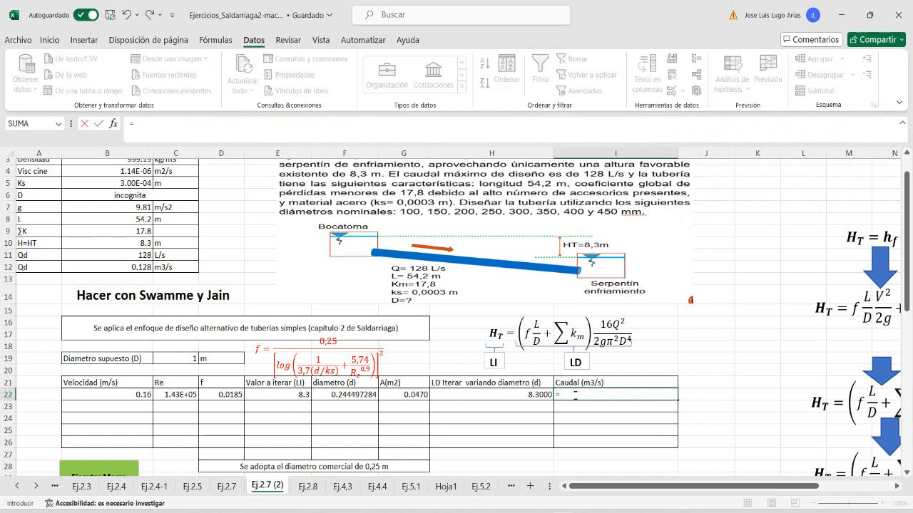
left_click(139, 396)
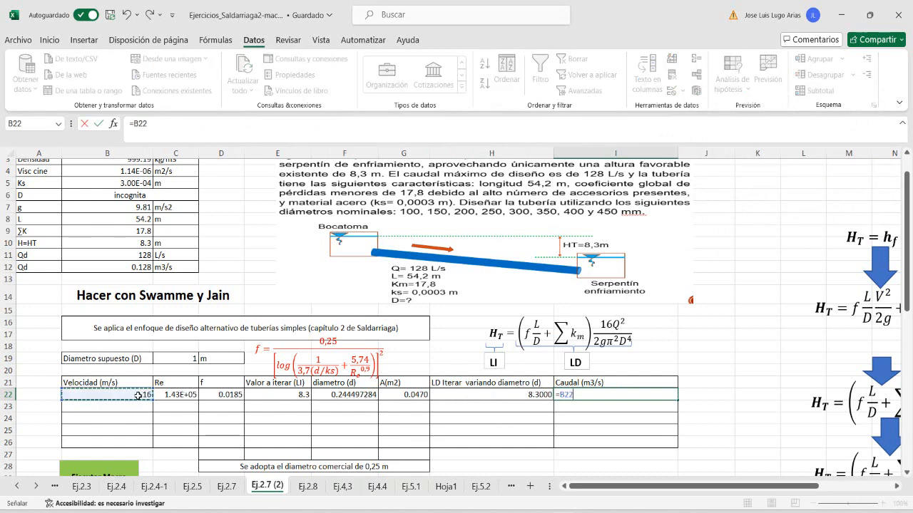
type("*")
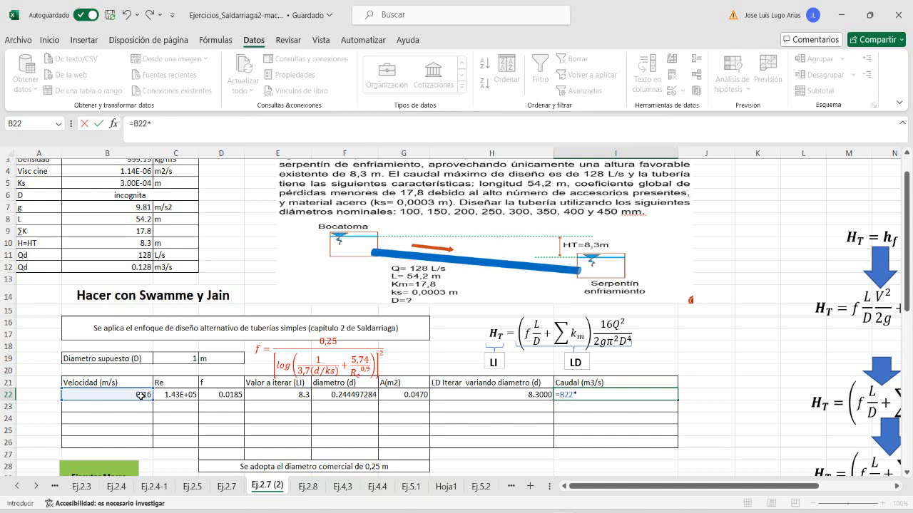
left_click(397, 396)
key("Return")
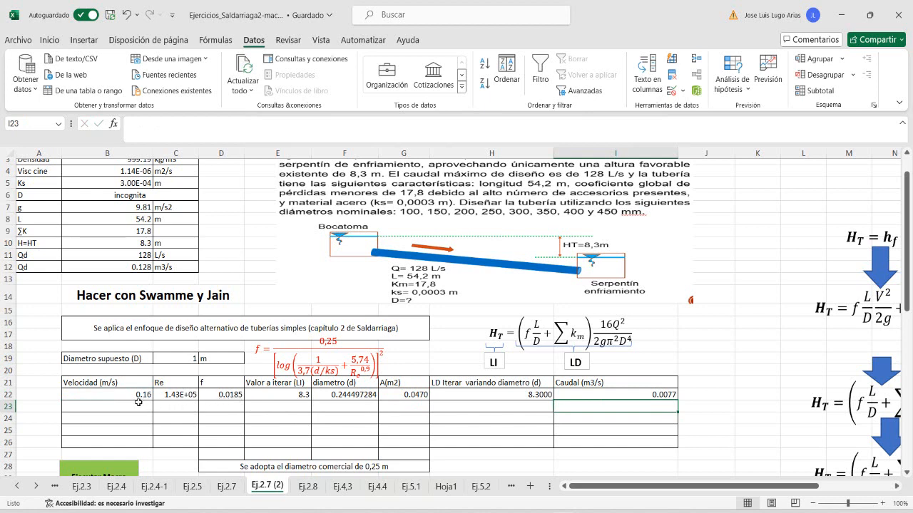
Fill B22:I22 down to row 23 and make the velocity formula in B23 use the diameter in F22.
left_click_drag(134, 392, 679, 414)
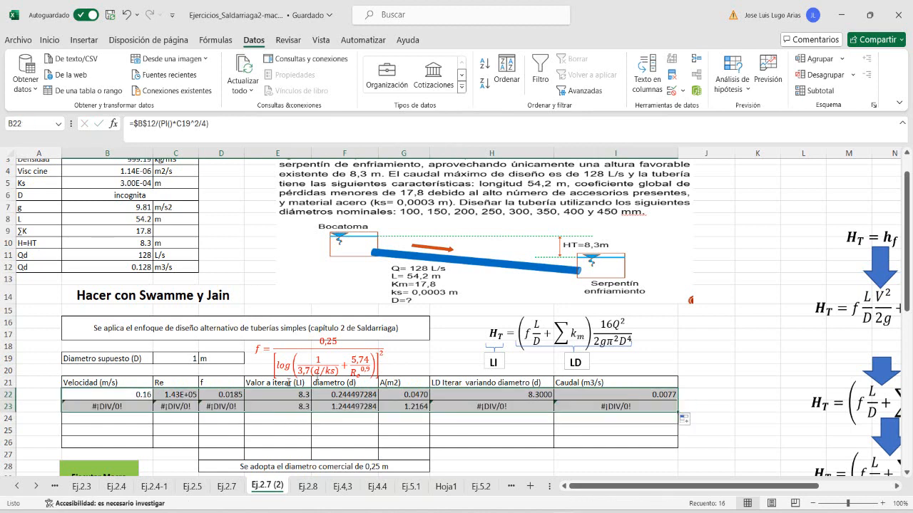
left_click(350, 394)
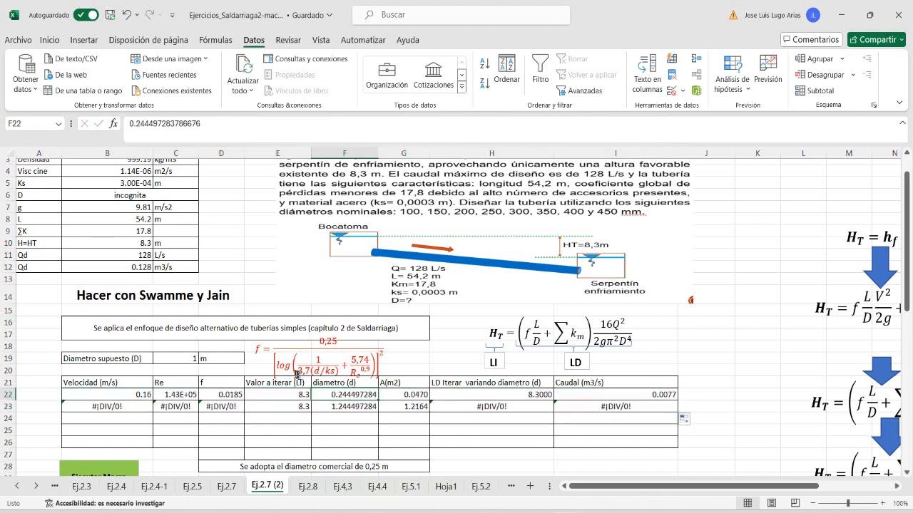
double_click(119, 407)
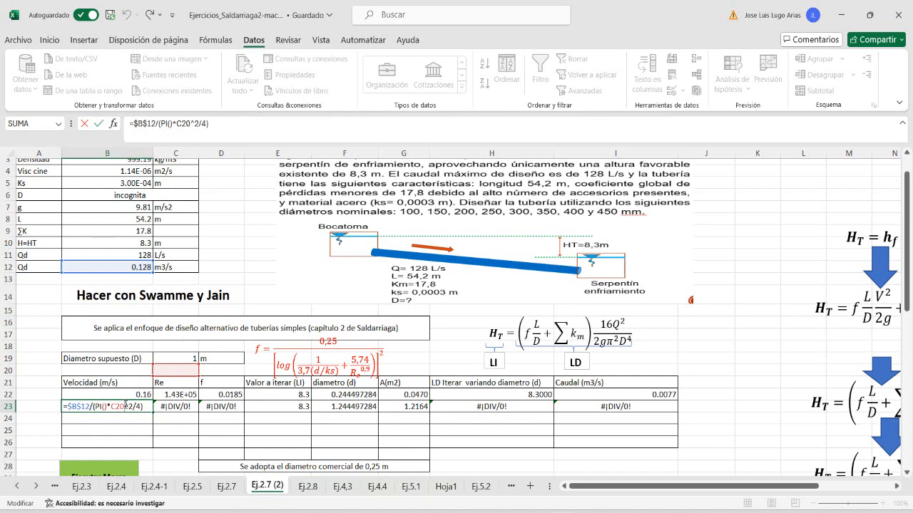
key("BackSpace")
key("BackSpace")
key("BackSpace")
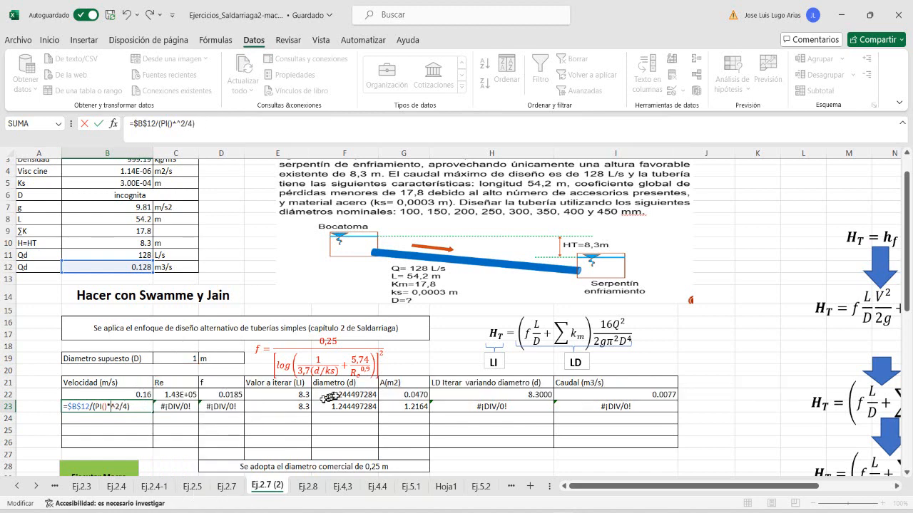
left_click(331, 396)
key("Return")
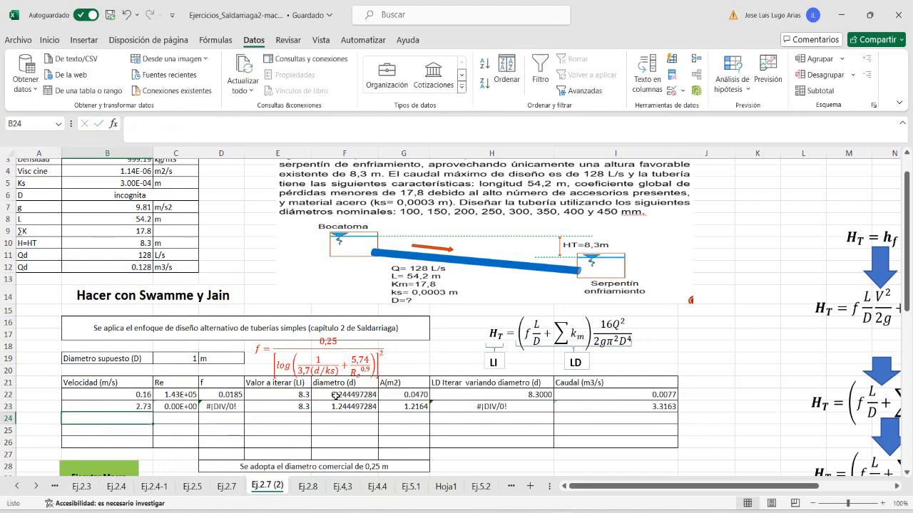
Edit the Reynolds number formula in C23 to use the diameter in F22: =B23*F22/$B$4.
left_click(178, 407)
double_click(178, 406)
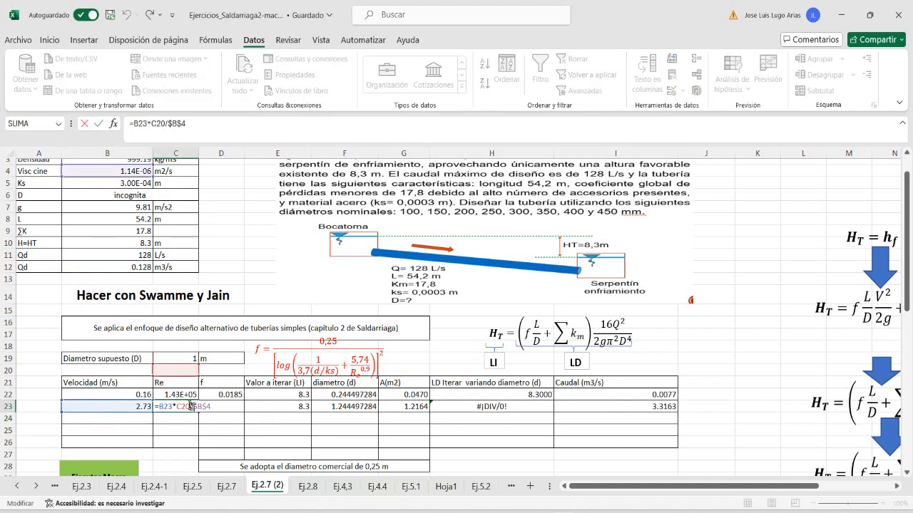
double_click(190, 407)
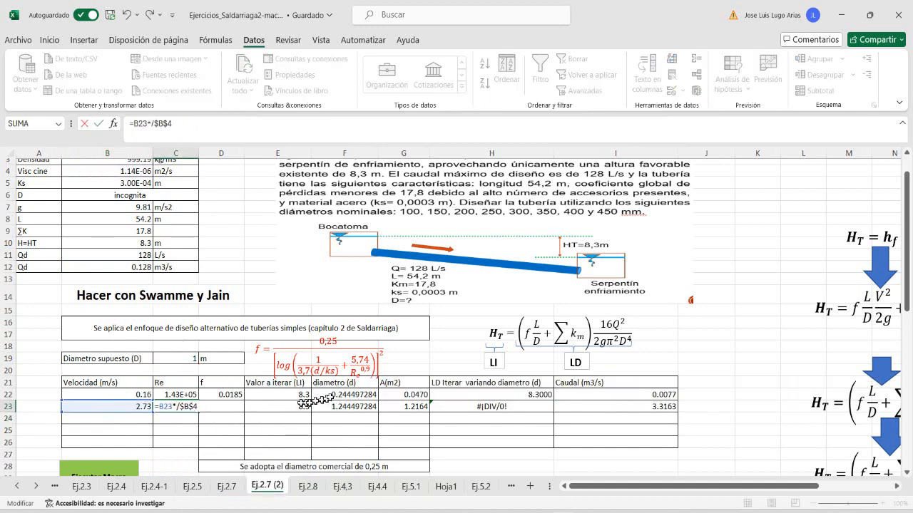
left_click(339, 396)
key("Return")
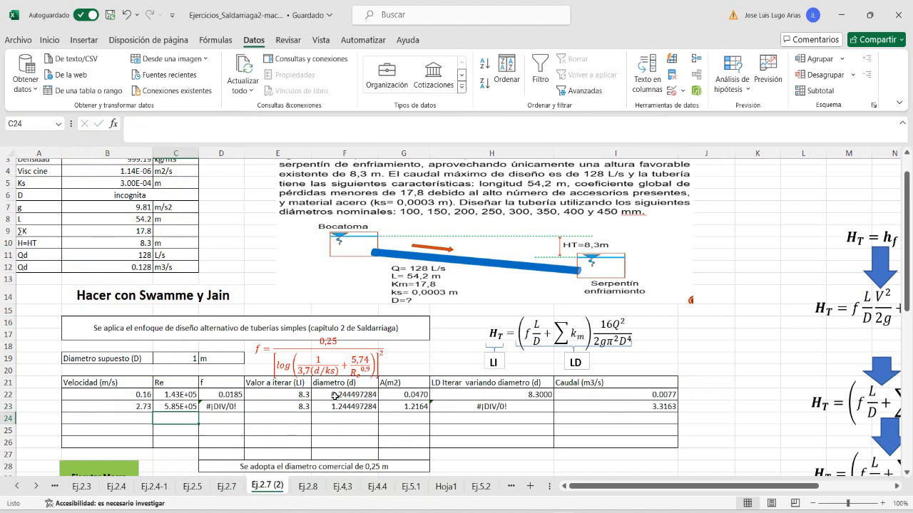
Edit the friction factor formula in D23 to use the diameter in F22: =0.25/(LOG10(1/(3.7*(F22/$B$5))+5.74/C23^0.9))^2.
double_click(235, 408)
key("ctrl+v")
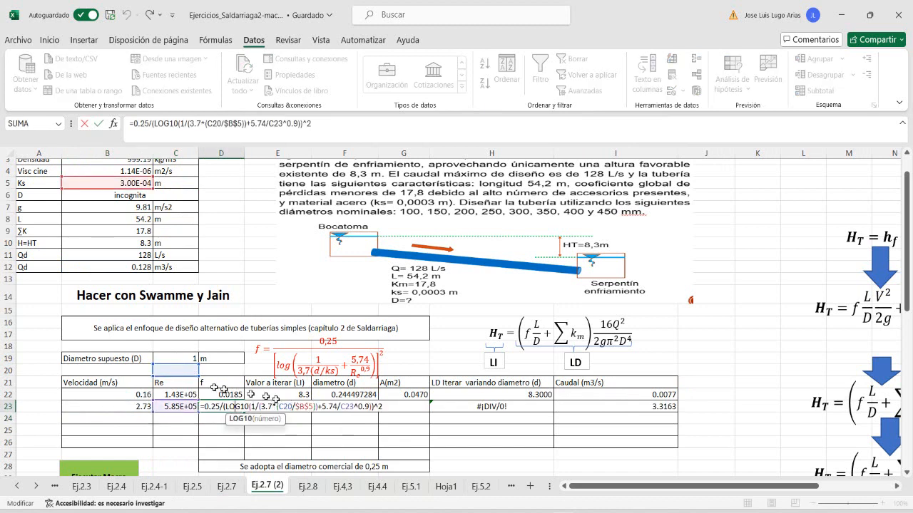
double_click(291, 407)
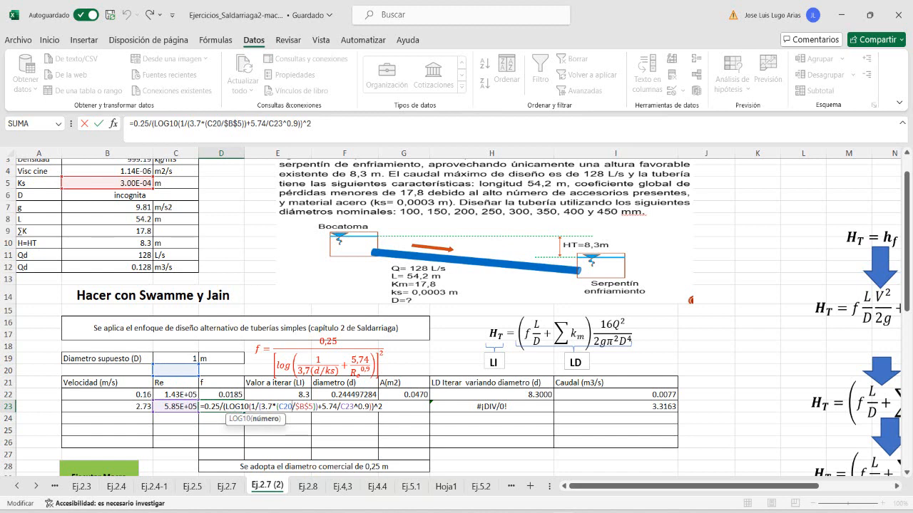
key("BackSpace")
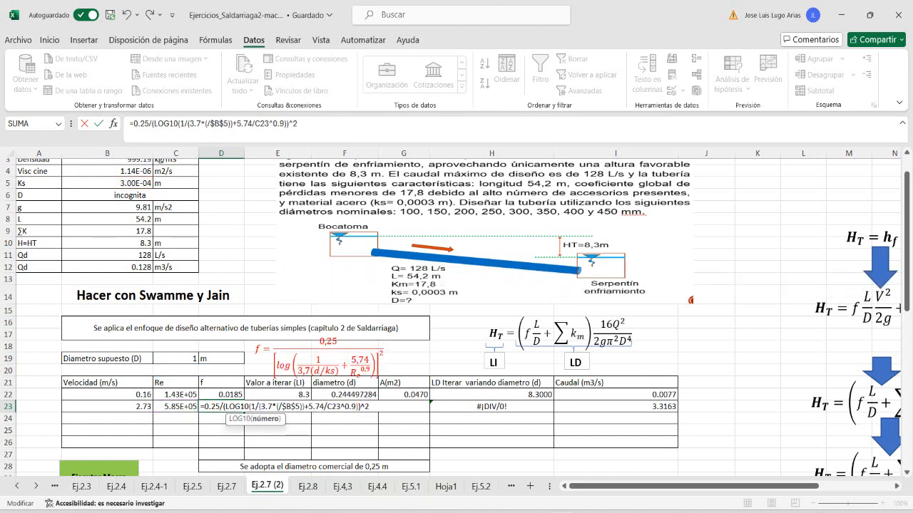
left_click(342, 396)
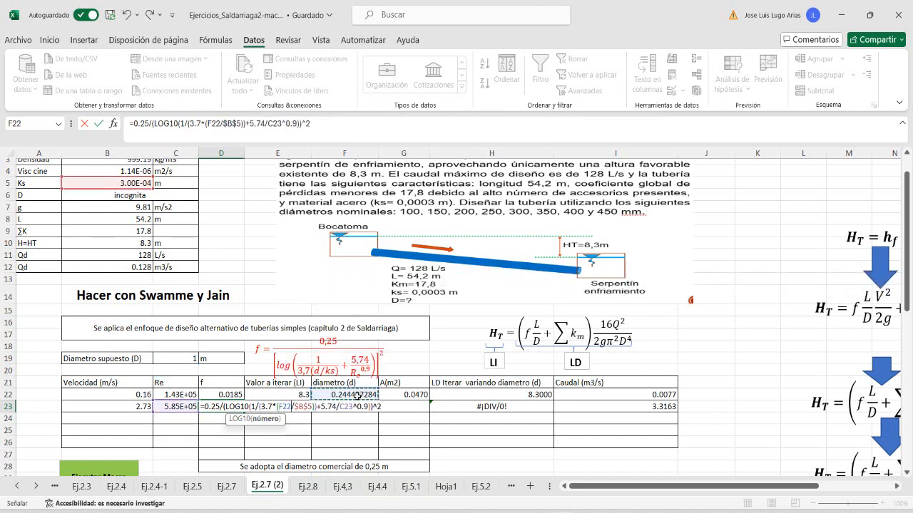
key("Return")
Run Goal Seek to bring the LD value in H23 to 8.3 by changing the diameter in F23, and accept the solution.
left_click(289, 407)
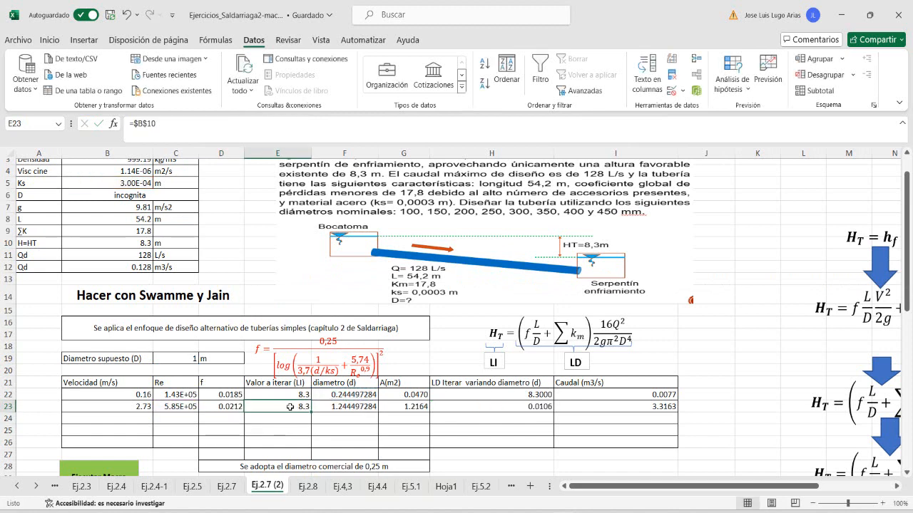
left_click(334, 407)
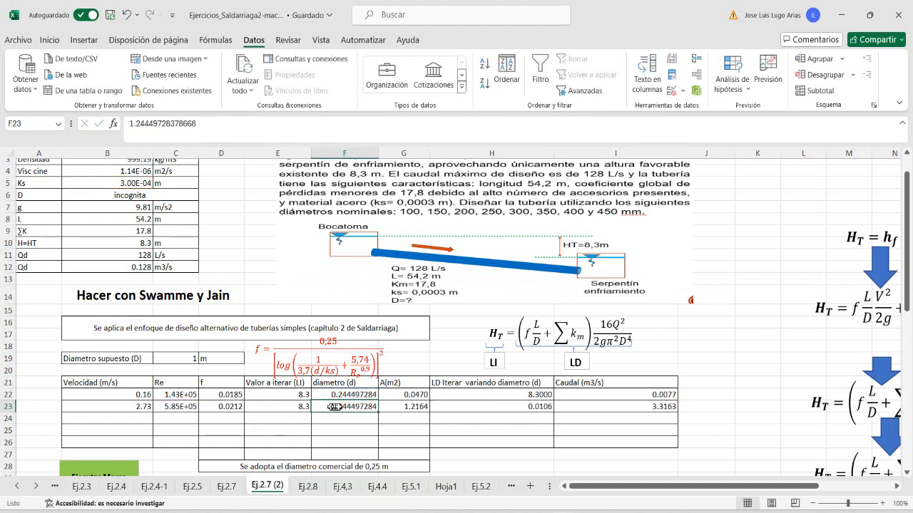
left_click(497, 410)
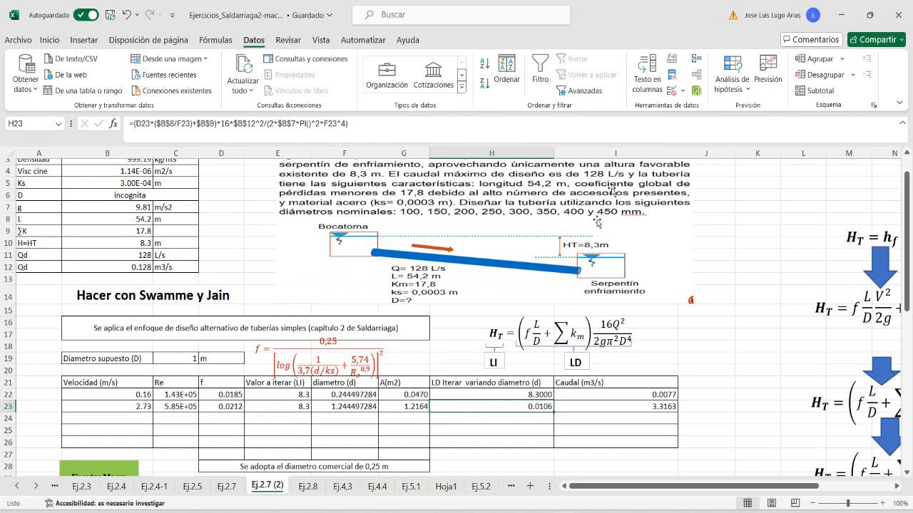
left_click(733, 91)
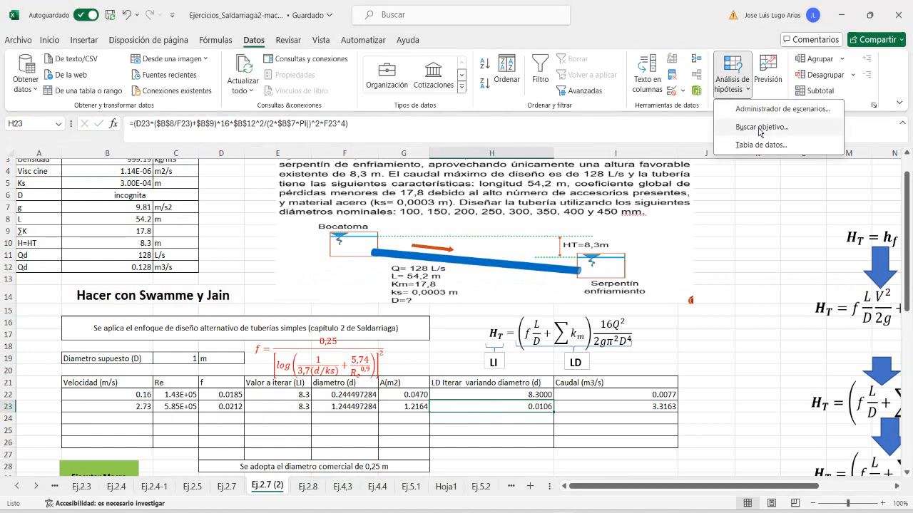
left_click(760, 127)
left_click(787, 134)
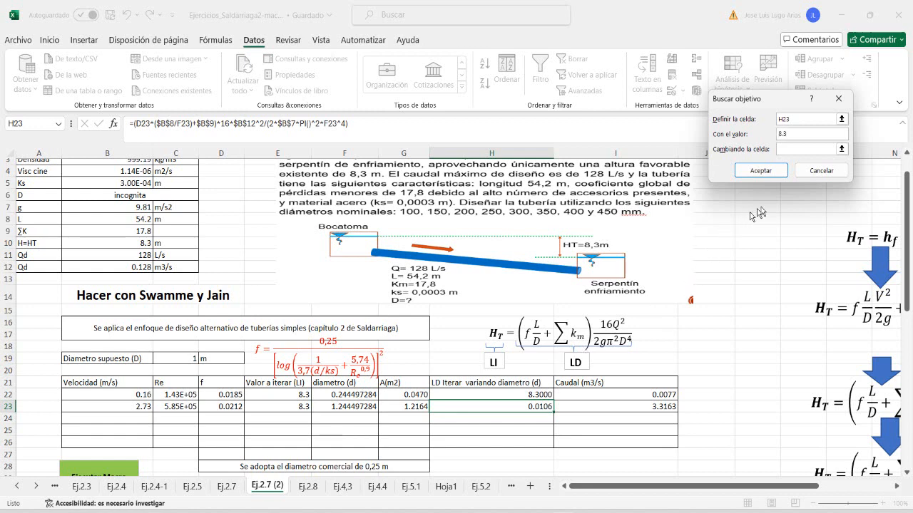
left_click(841, 153)
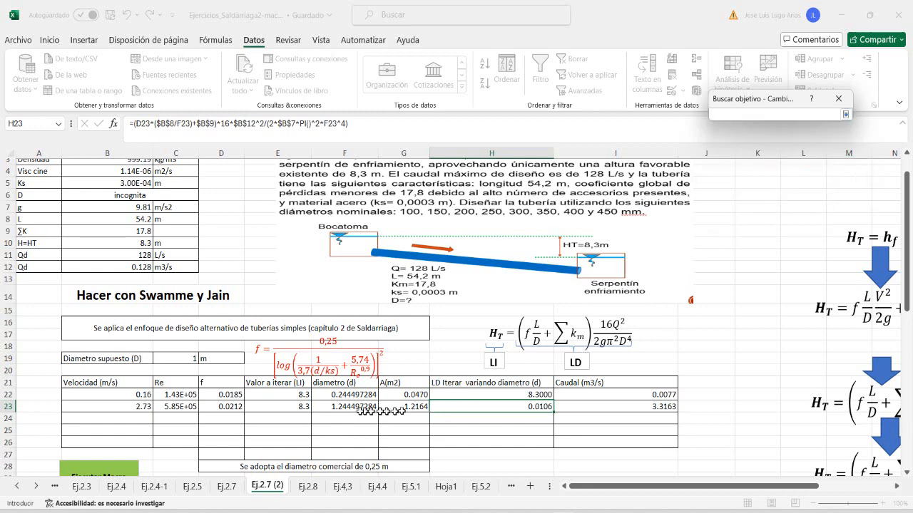
left_click(342, 408)
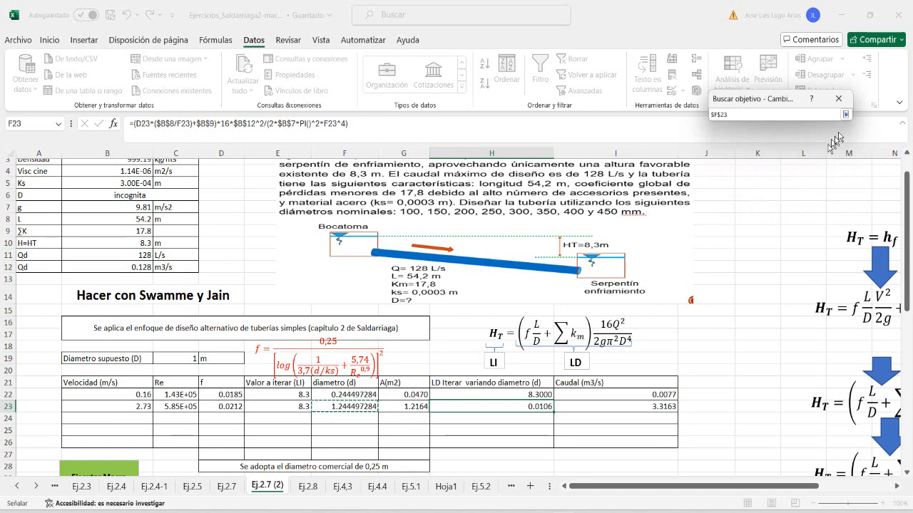
left_click(845, 114)
left_click(760, 170)
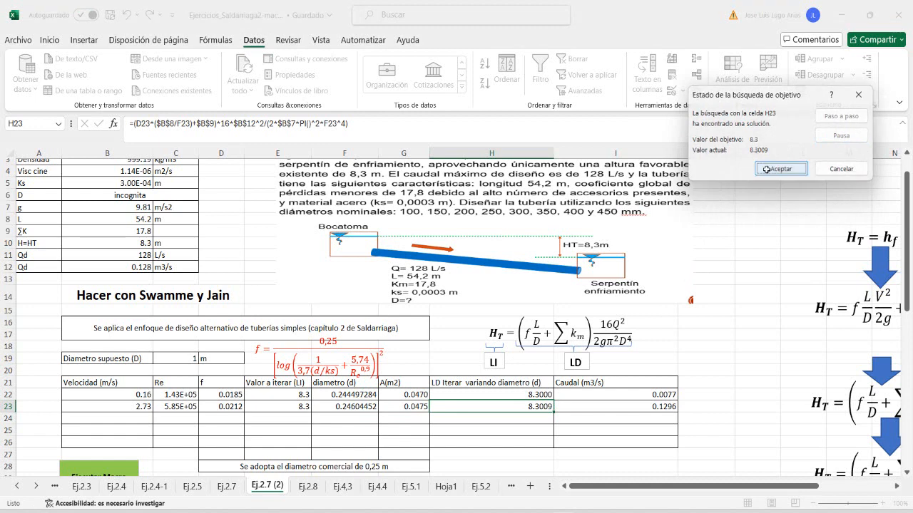
left_click(781, 169)
Fill B23:I23 down to row 24, and use Goal Seek to bring H24 to 8.3 by changing the diameter in F24.
left_click_drag(116, 403, 678, 424)
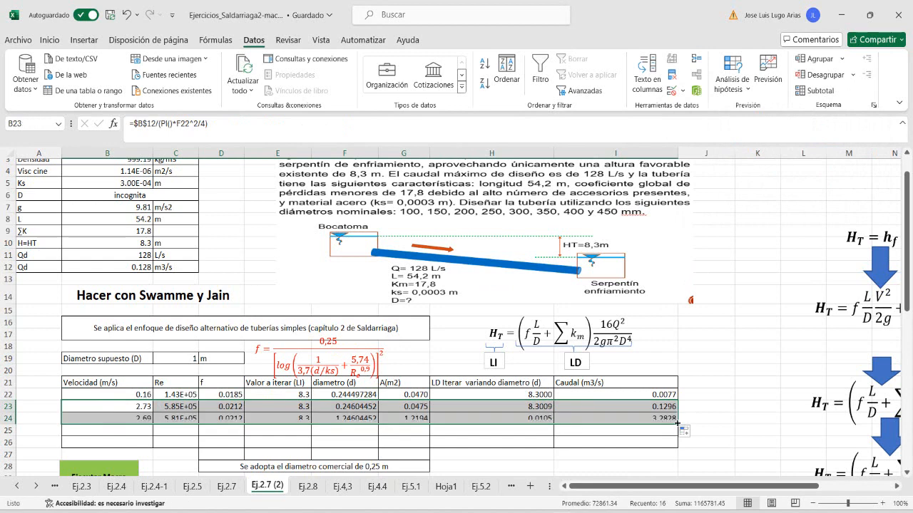
left_click(537, 419)
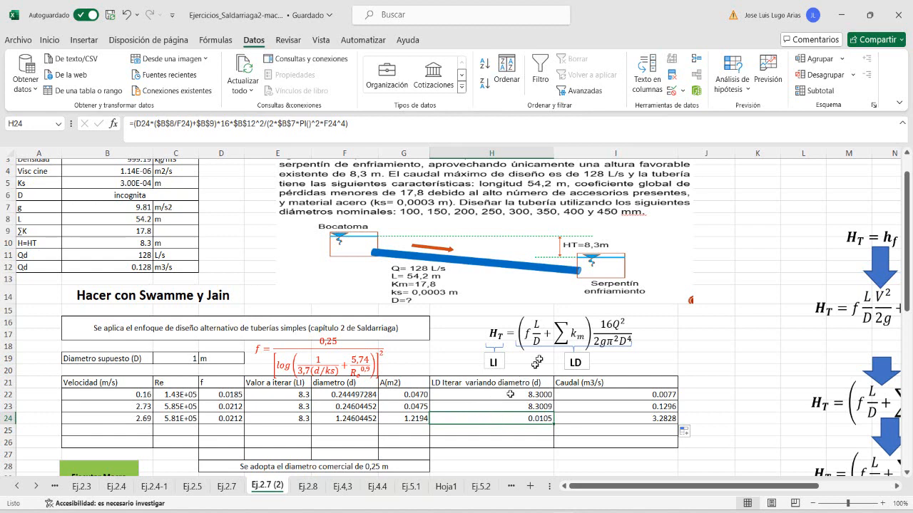
left_click(732, 84)
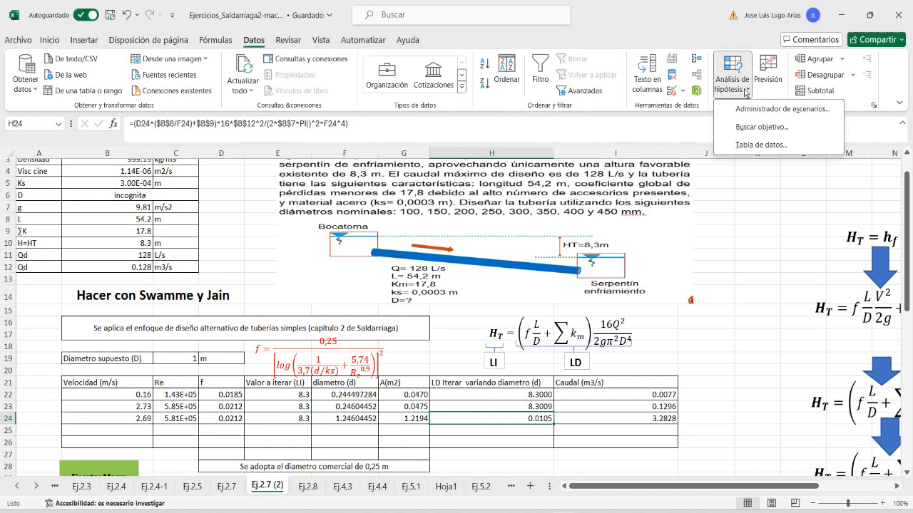
left_click(757, 128)
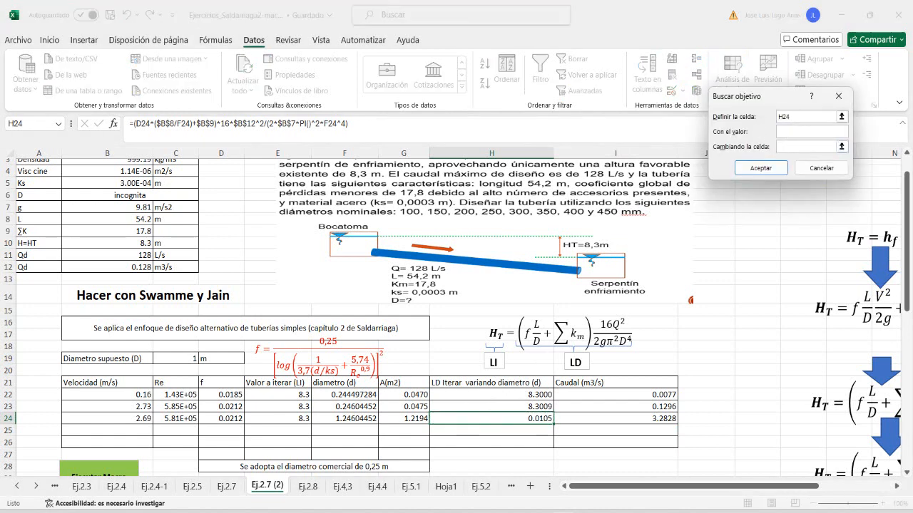
left_click(841, 146)
left_click(363, 418)
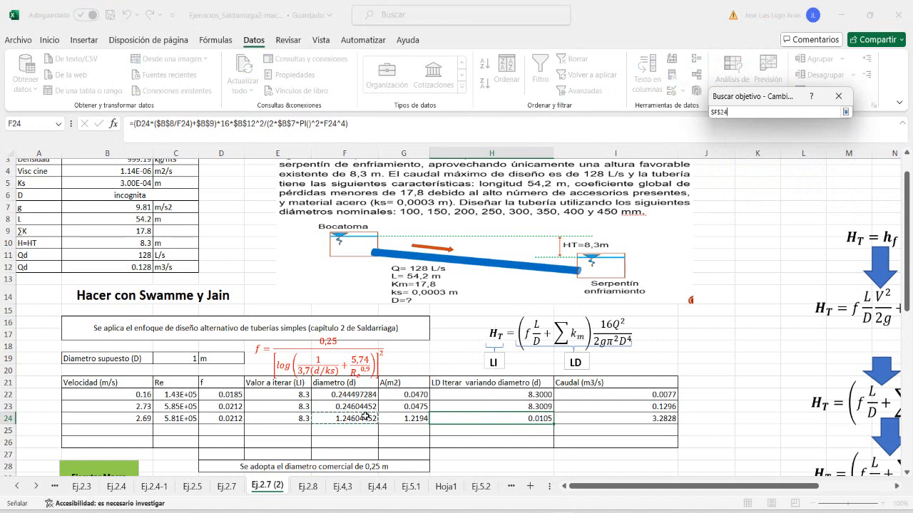
left_click(844, 111)
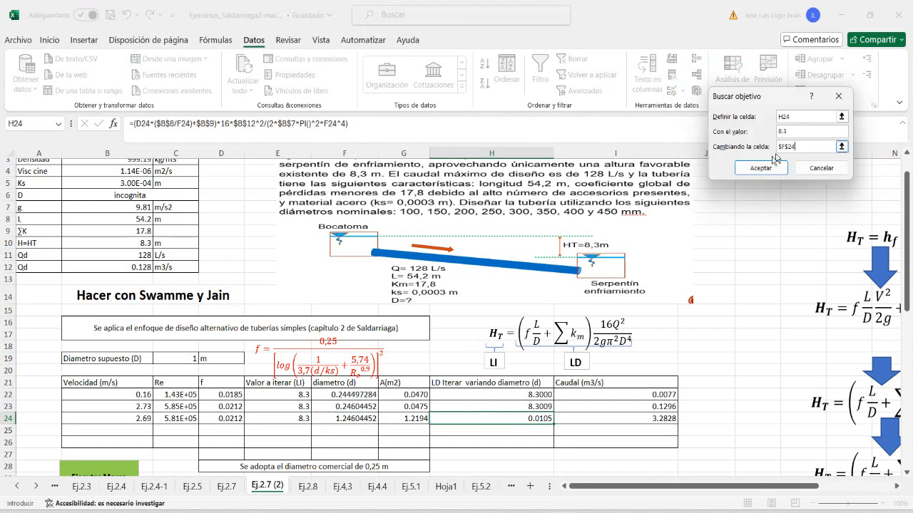
left_click(764, 170)
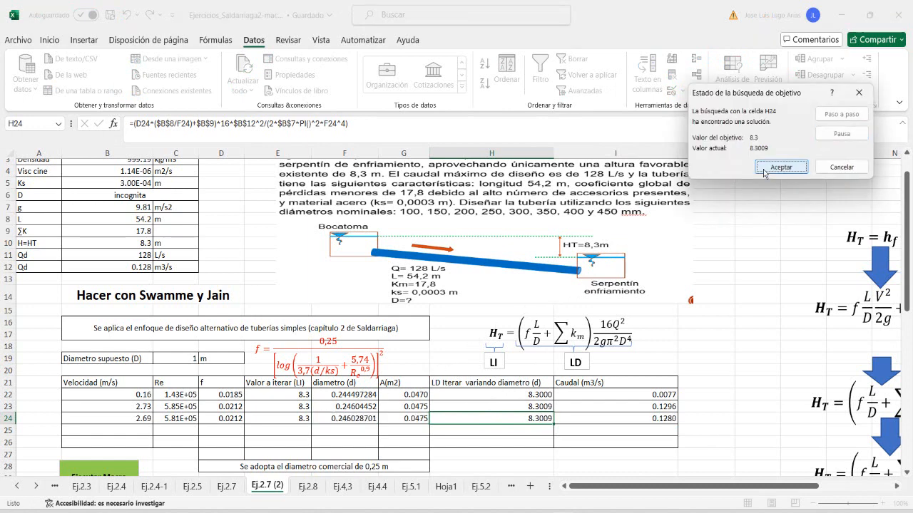
left_click(781, 167)
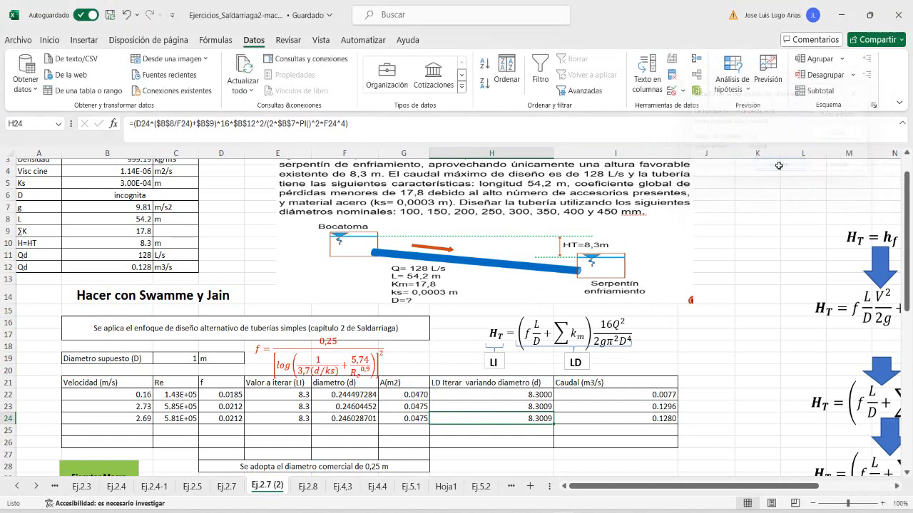
Fill B24:I24 down to row 25 and check the copied diameter in F25.
left_click_drag(146, 419, 581, 424)
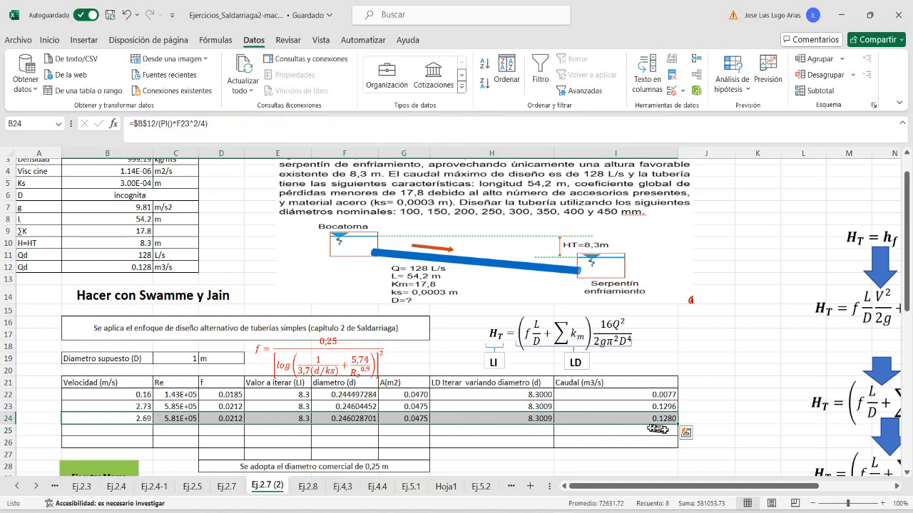
left_click_drag(676, 427, 676, 435)
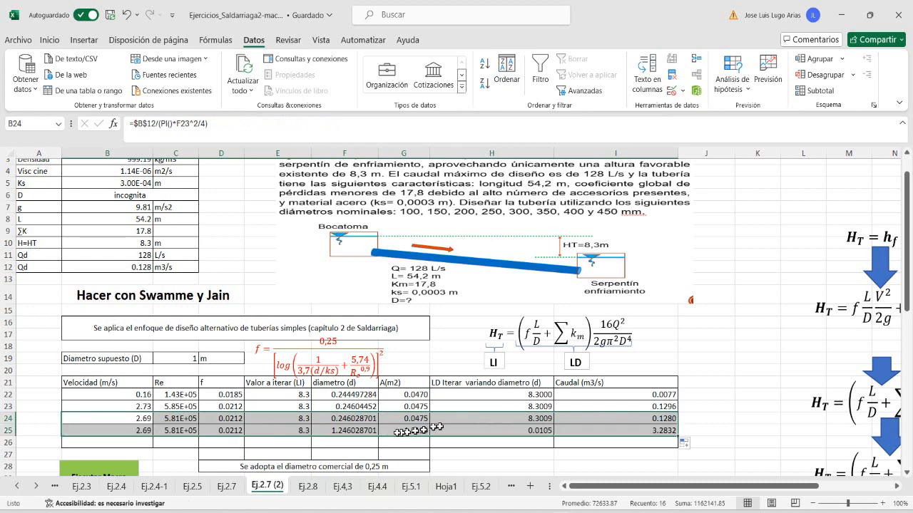
left_click(360, 432)
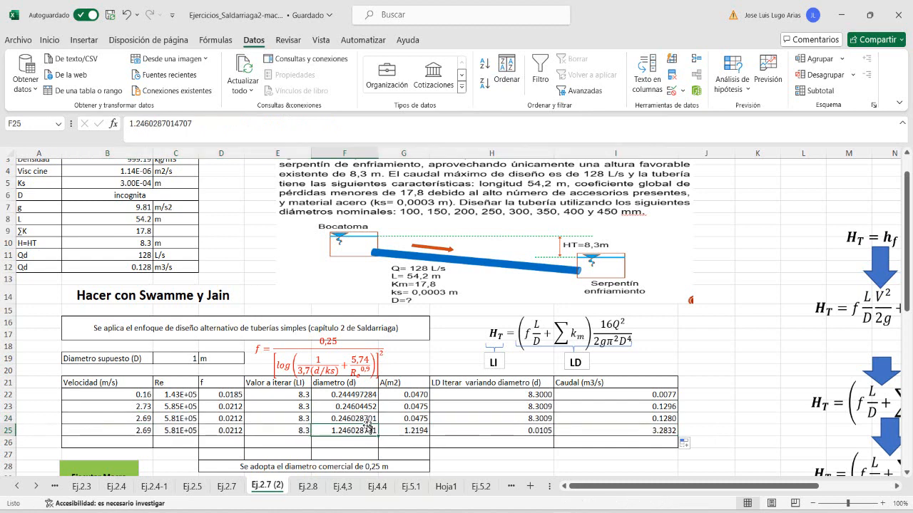
double_click(365, 429)
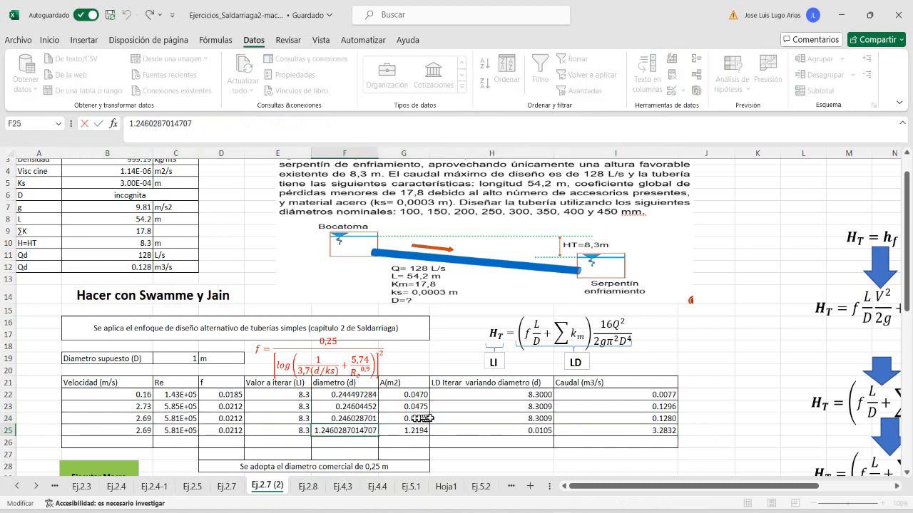
key("Escape")
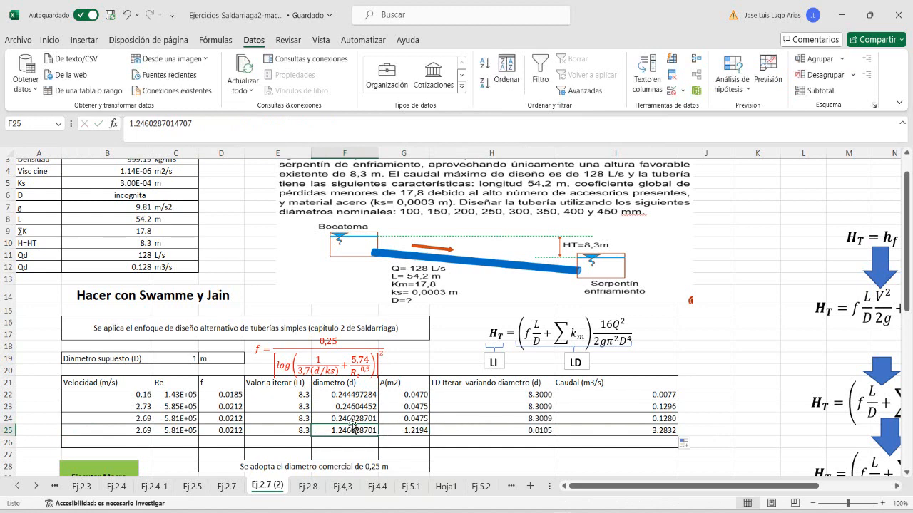
Run Goal Seek to bring H25 to 8.3 by changing the diameter in F25, and accept the solution.
left_click(527, 432)
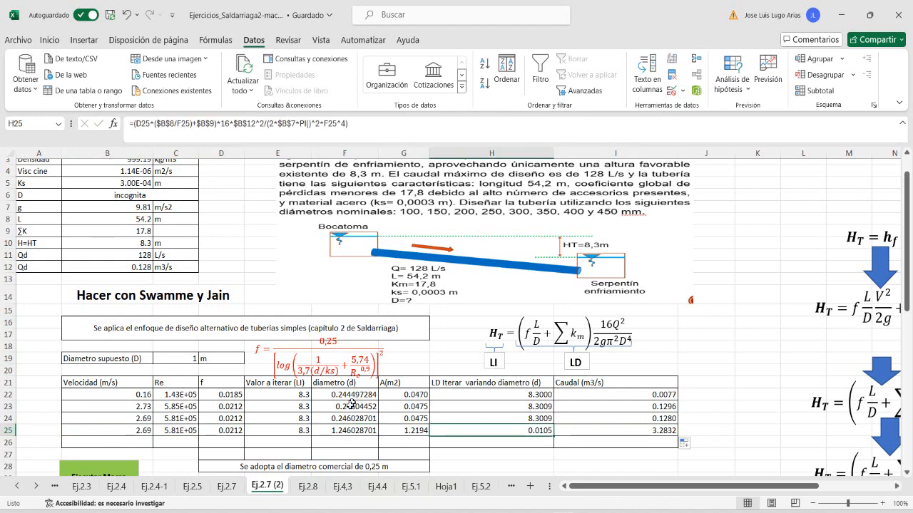
left_click(733, 78)
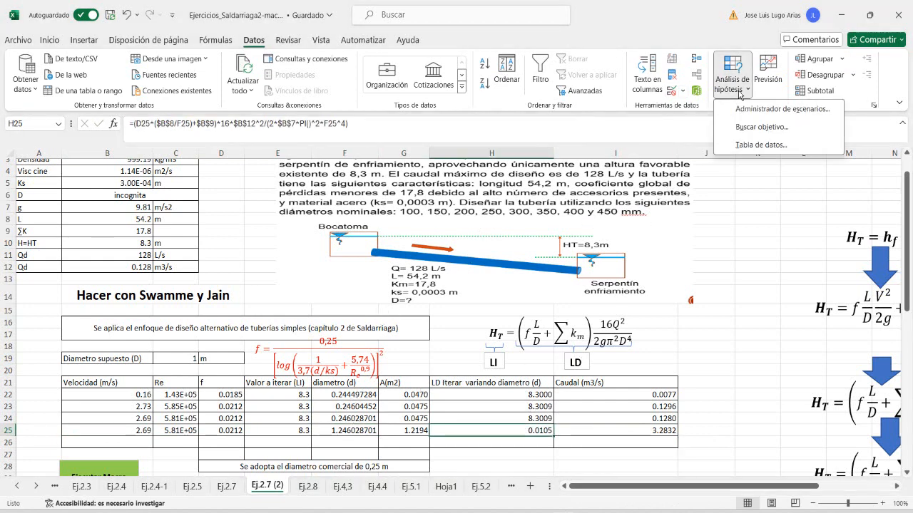
left_click(744, 127)
left_click(787, 127)
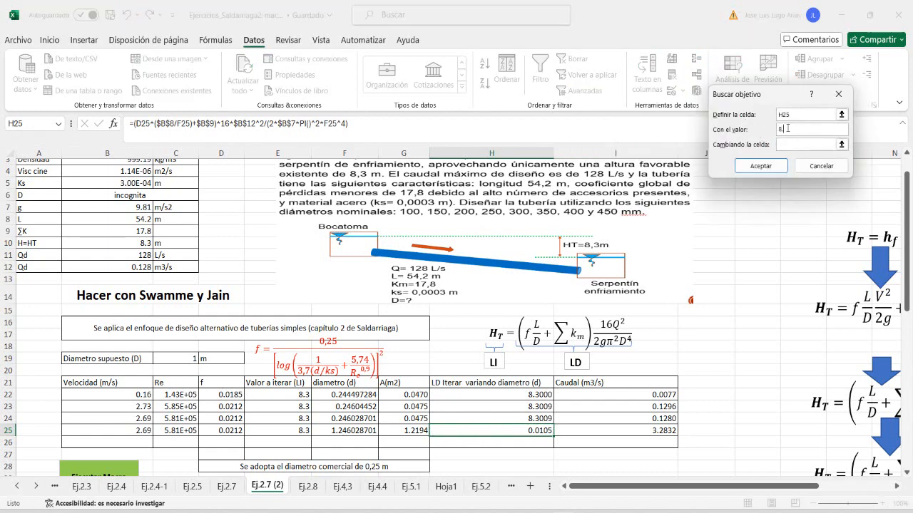
left_click(841, 144)
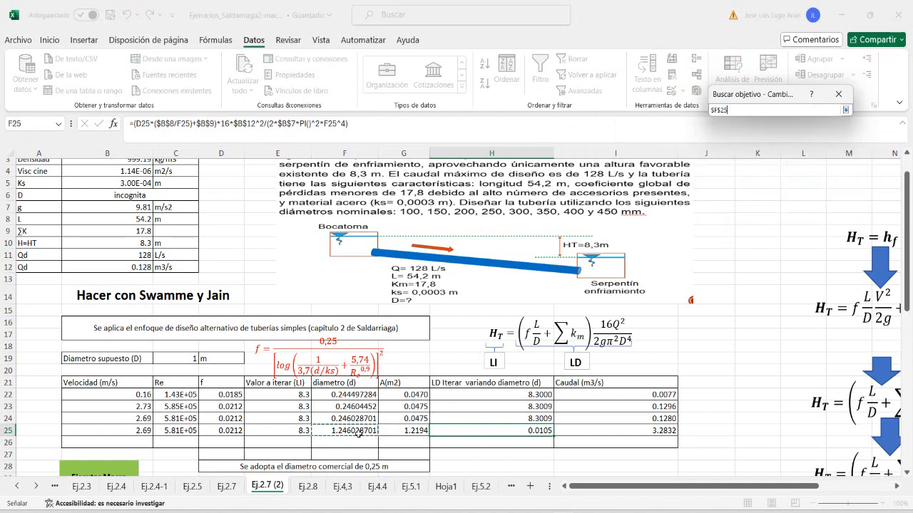
left_click(360, 431)
left_click(846, 109)
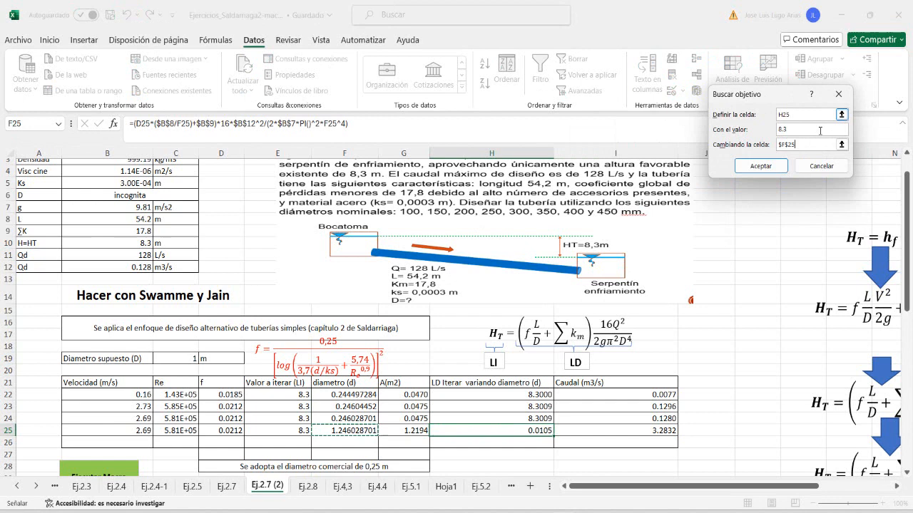
left_click(769, 168)
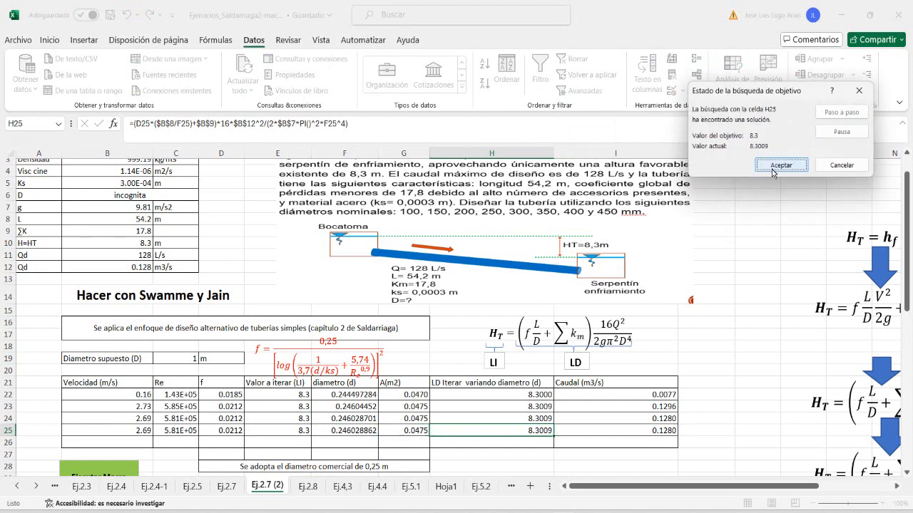
left_click(776, 169)
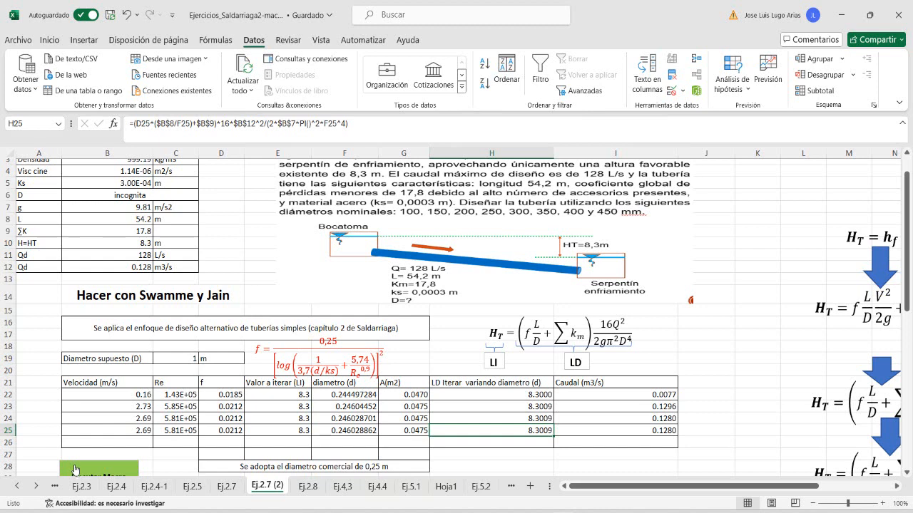
Fill B25:I25 down to row 26 and compare the iterated diameters in F23:F25.
left_click(144, 431)
left_click_drag(431, 430, 607, 432)
left_click_drag(677, 434, 677, 449)
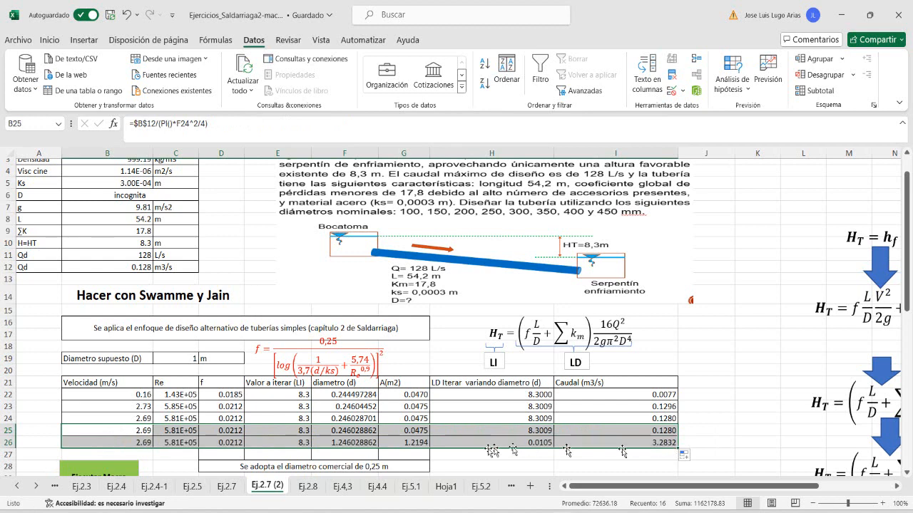
left_click(354, 443)
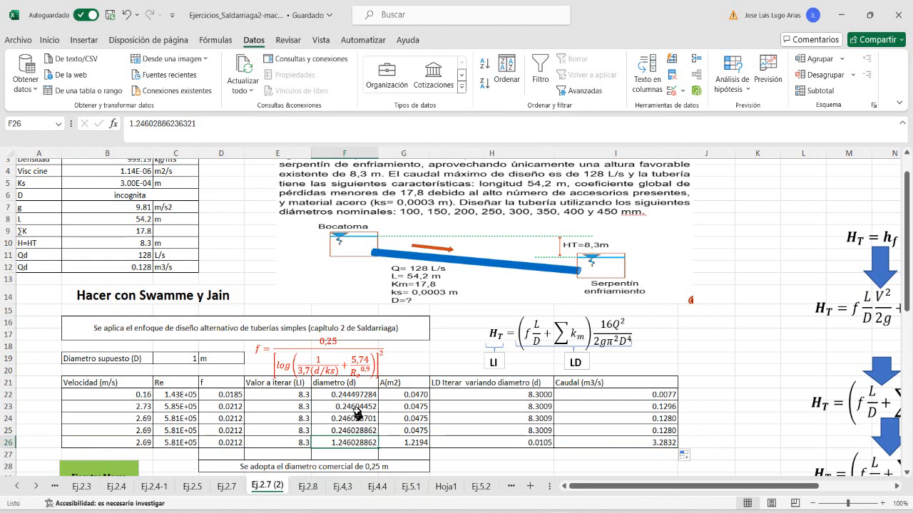
left_click_drag(357, 413, 357, 432)
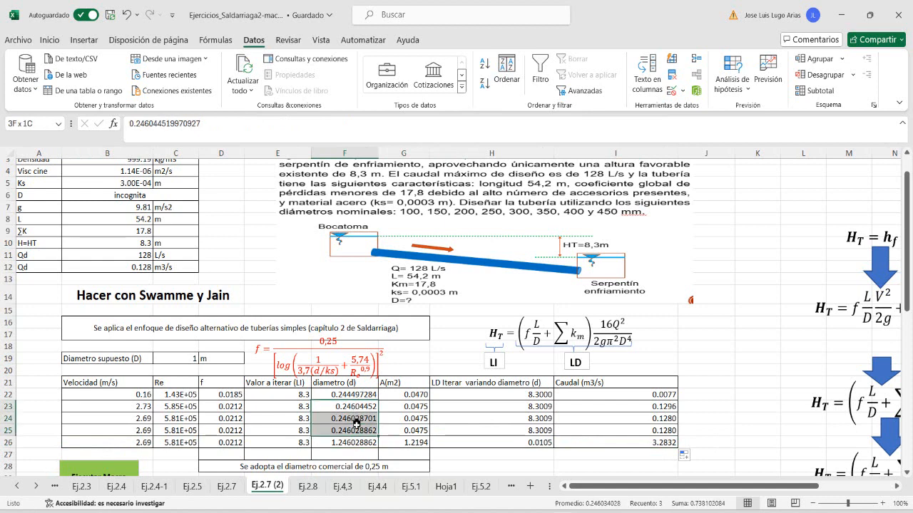
Run Goal Seek to bring H26 to 8.3 by changing the diameter in F26, accept it, and check I26 and F26.
left_click(533, 443)
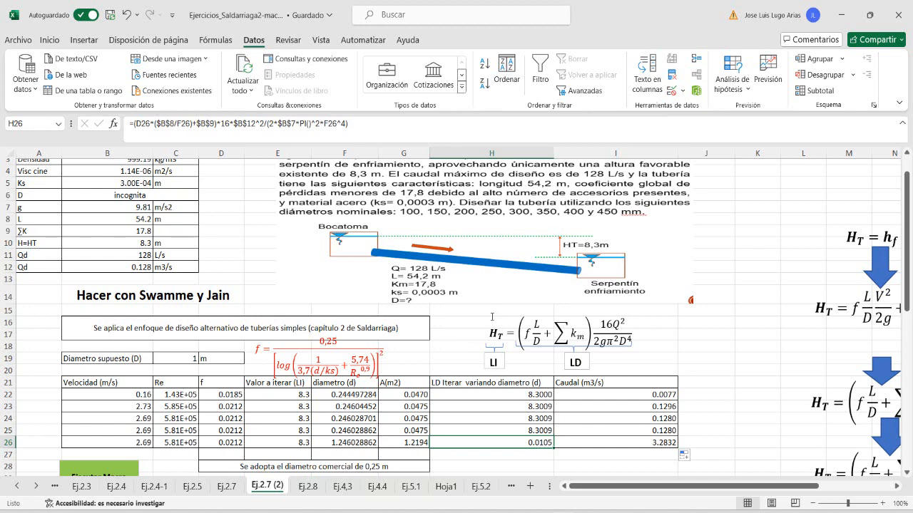
left_click(740, 89)
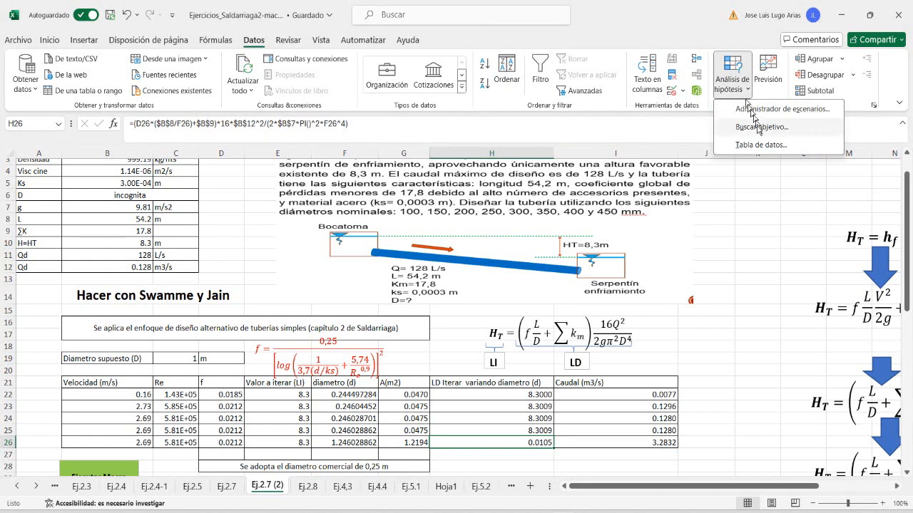
left_click(761, 127)
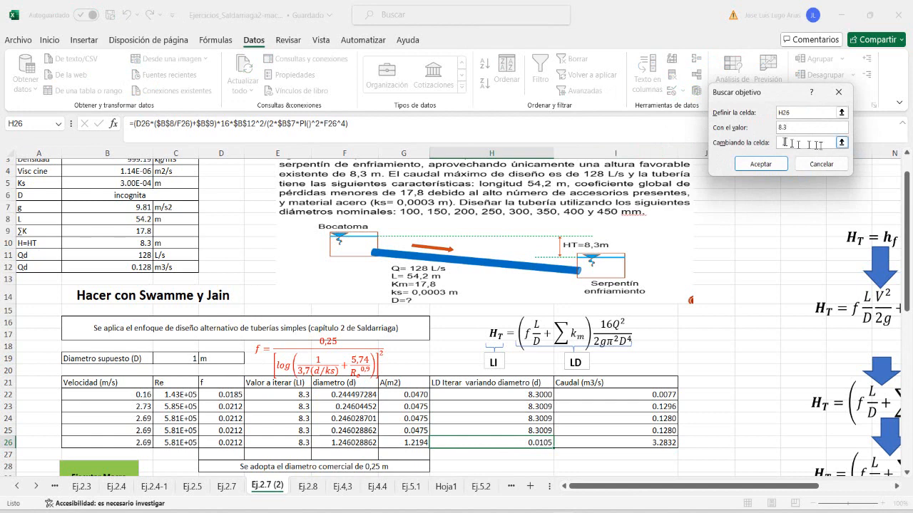
left_click(841, 143)
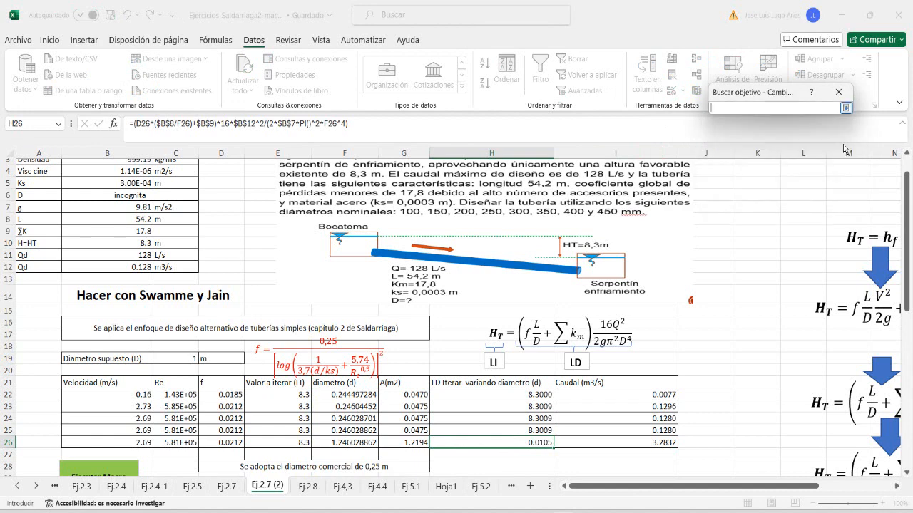
left_click(320, 442)
left_click(844, 107)
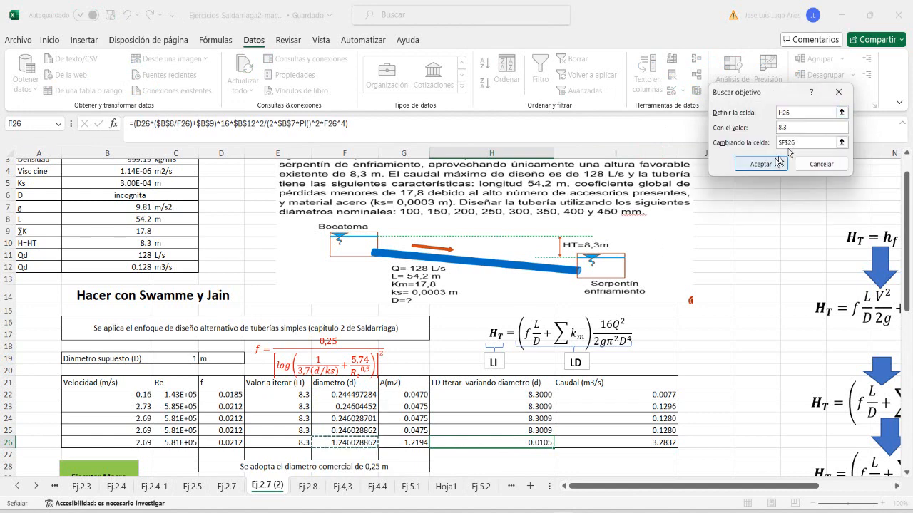
left_click(755, 169)
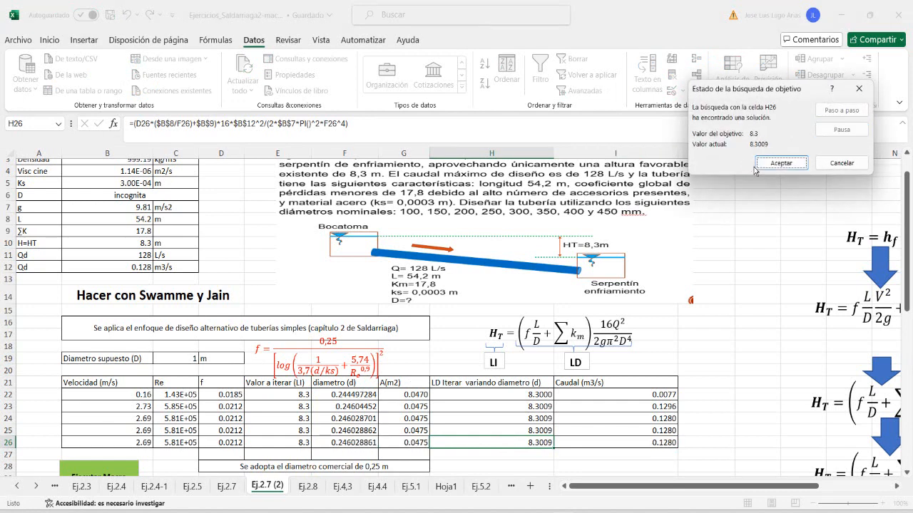
left_click(779, 163)
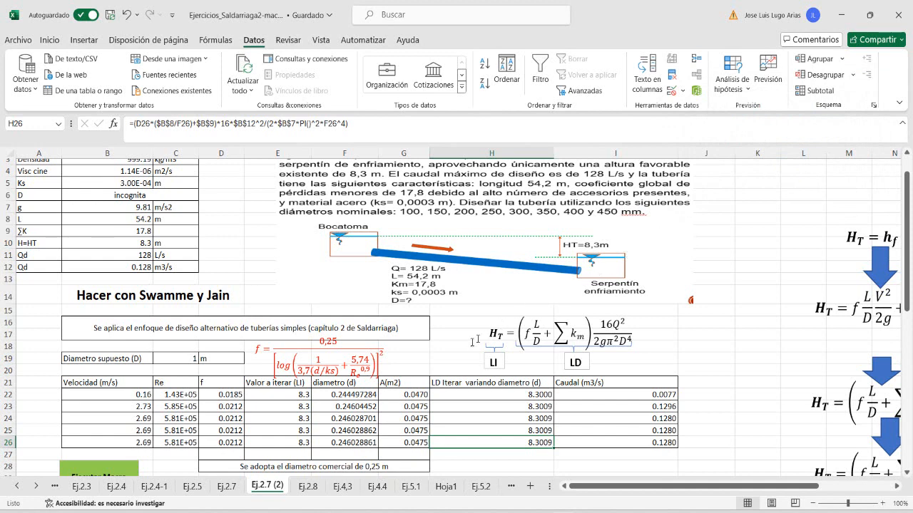
left_click(637, 442)
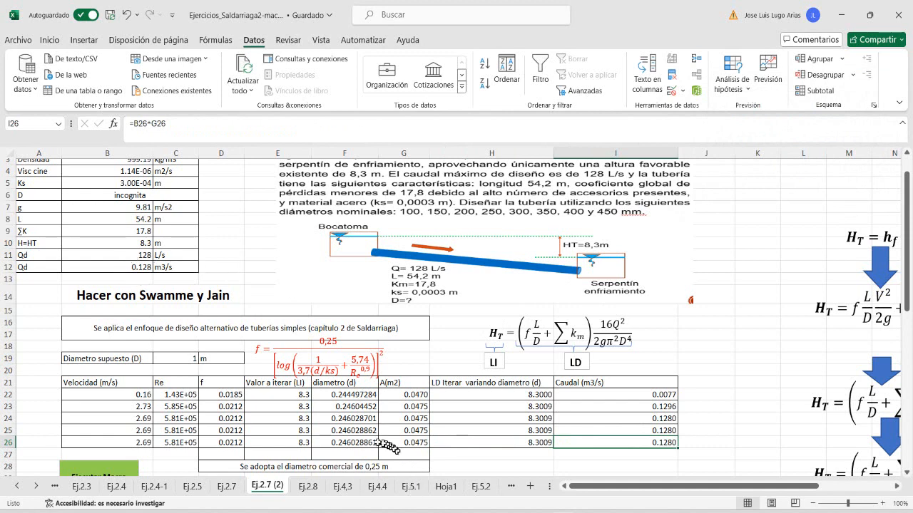
left_click(367, 443)
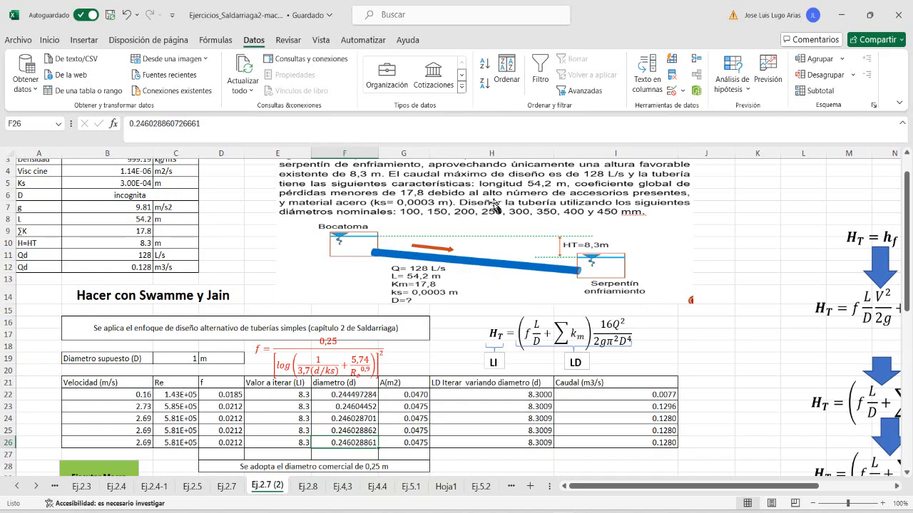
Reset the diameters in F22:F26 to 1 and run the Swamme macro to iterate every row.
scroll(428, 371, "down", 2)
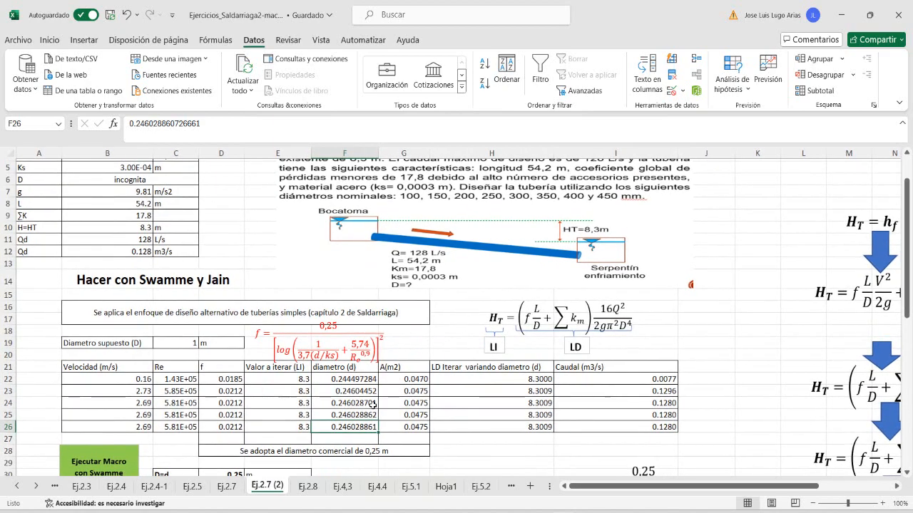
scroll(373, 406, "up", 3)
scroll(373, 405, "down", 1)
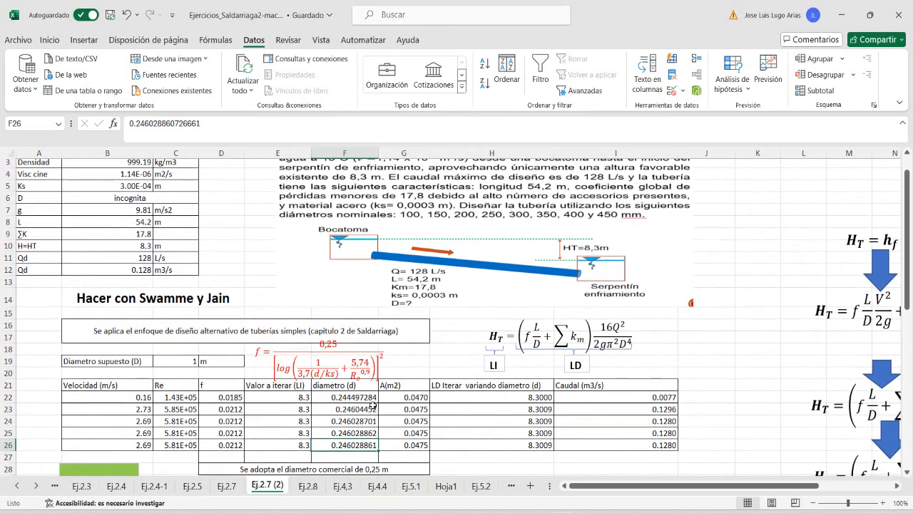
scroll(373, 406, "down", 2)
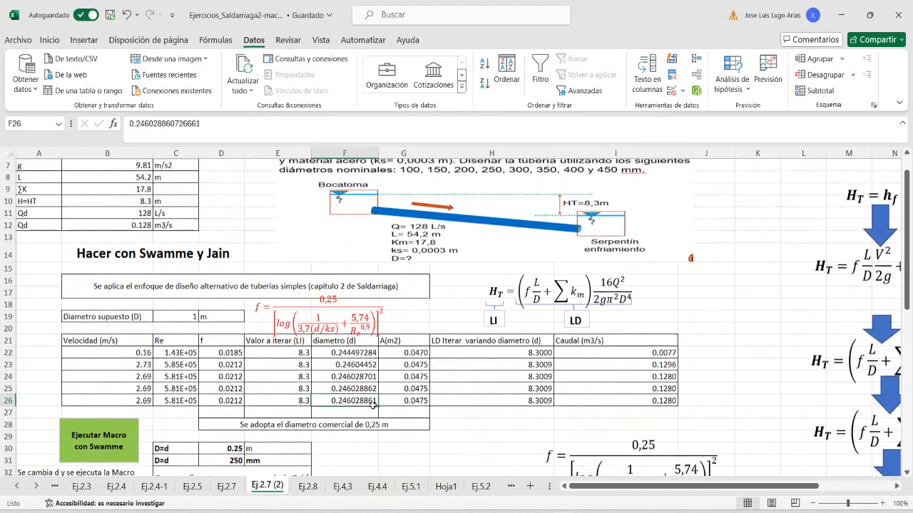
scroll(373, 405, "down", 1)
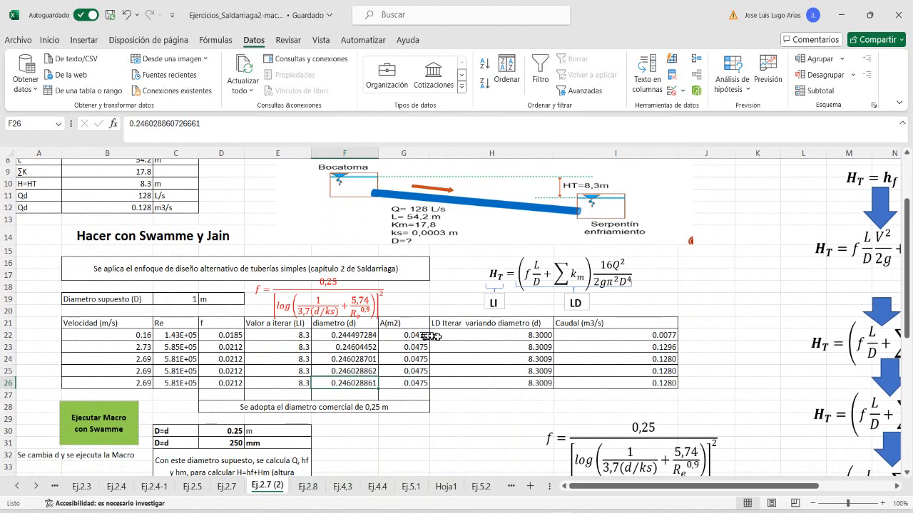
left_click(364, 334)
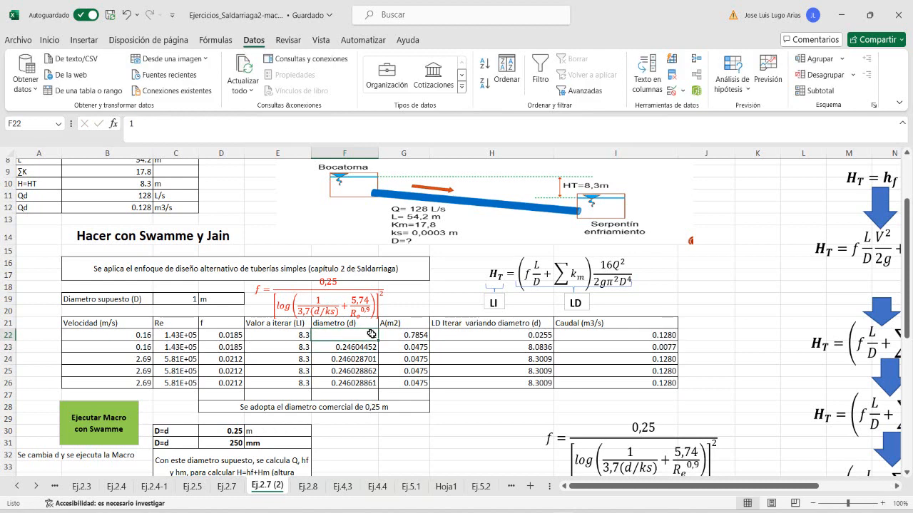
left_click_drag(378, 340, 378, 384)
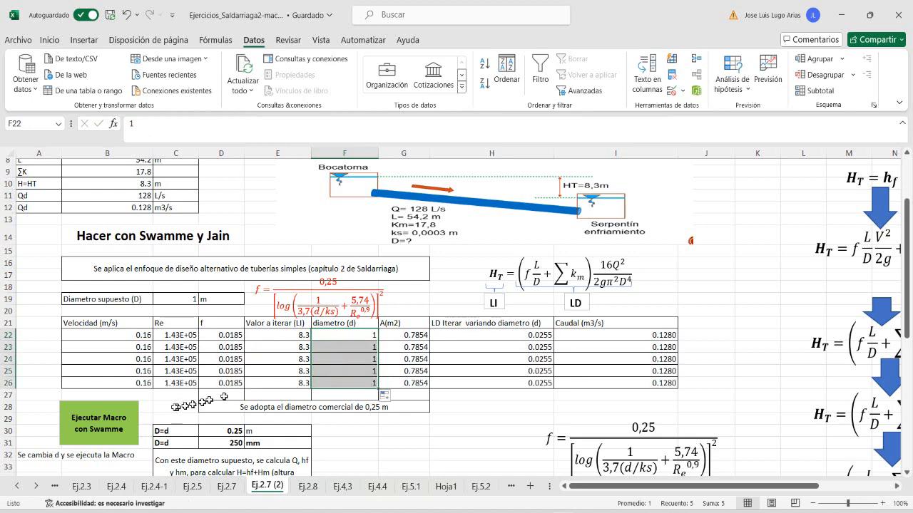
left_click(107, 419)
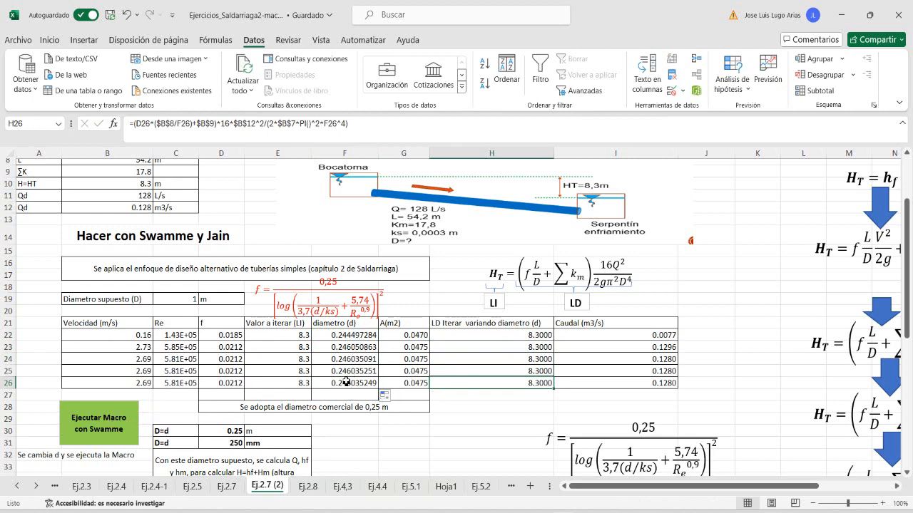
Inspect the friction factor, LI and Reynolds formulas in the Swamme table without changing them, and run the Swamme macro again.
left_click(178, 360)
left_click(223, 360)
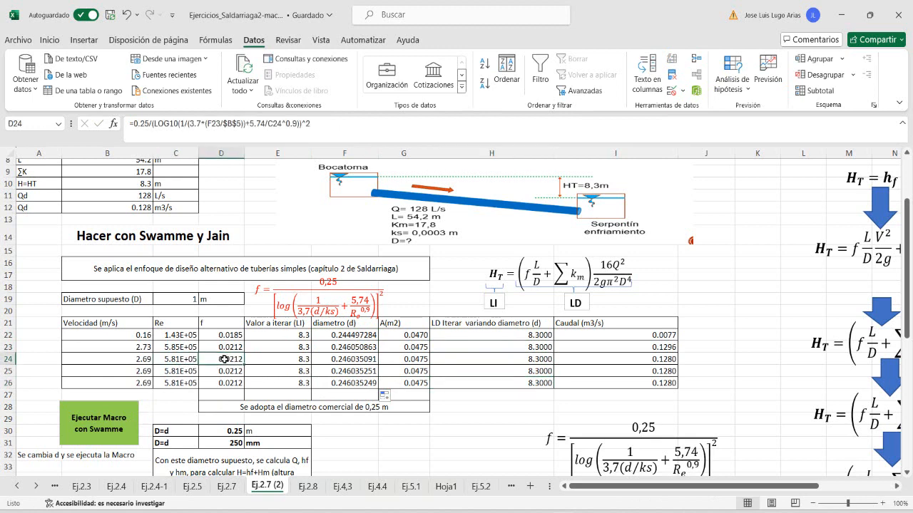
double_click(224, 360)
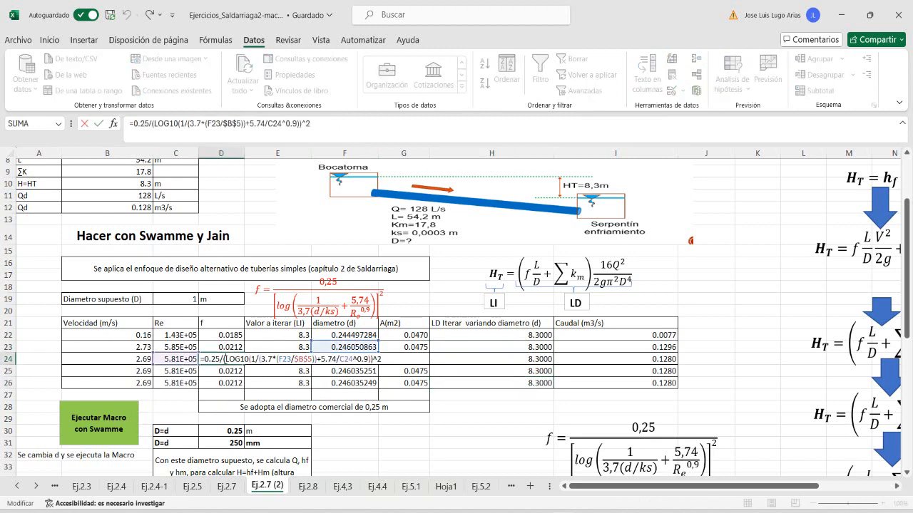
key("Escape")
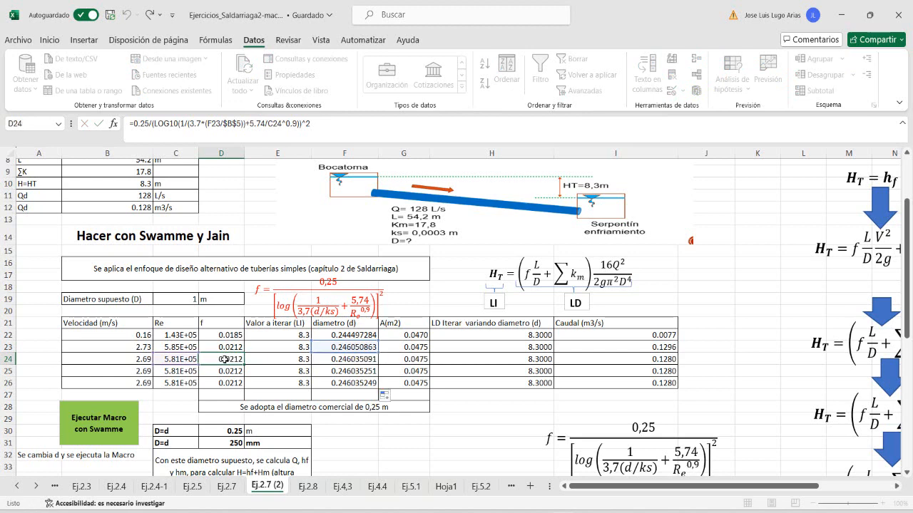
left_click(270, 360)
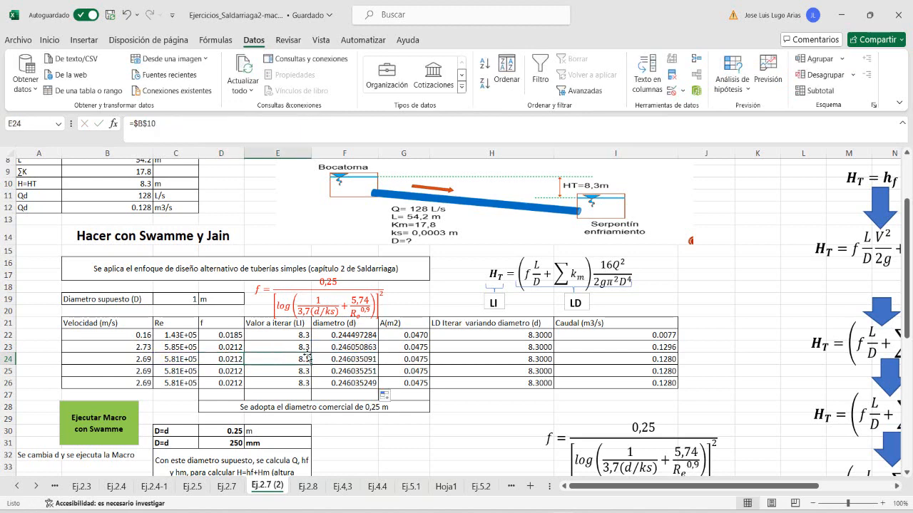
left_click(179, 381)
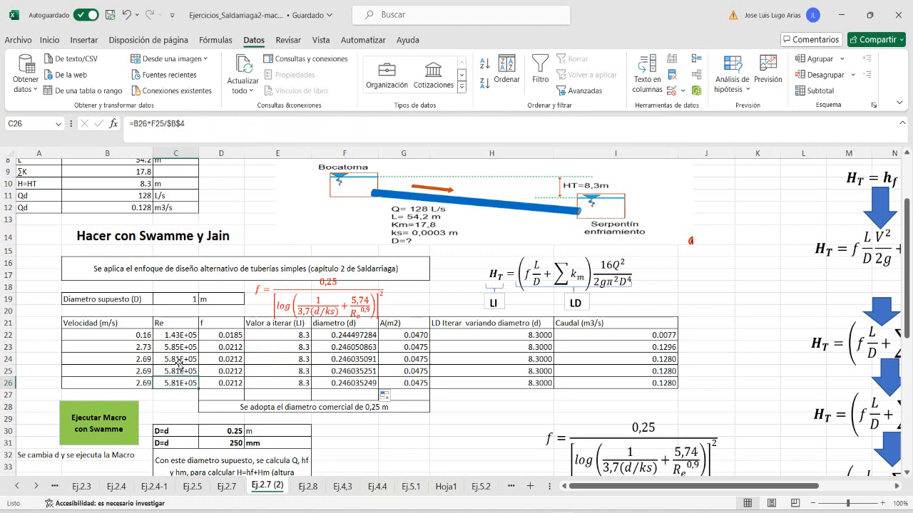
double_click(179, 359)
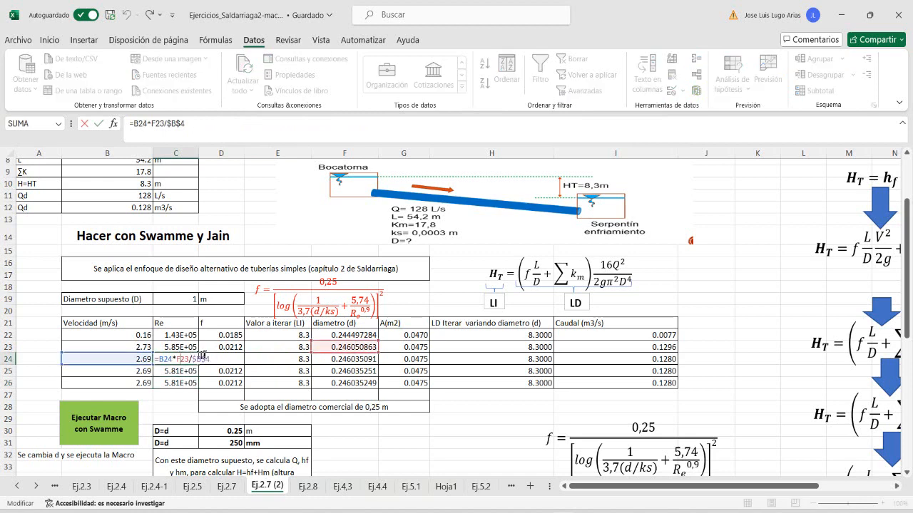
key("Escape")
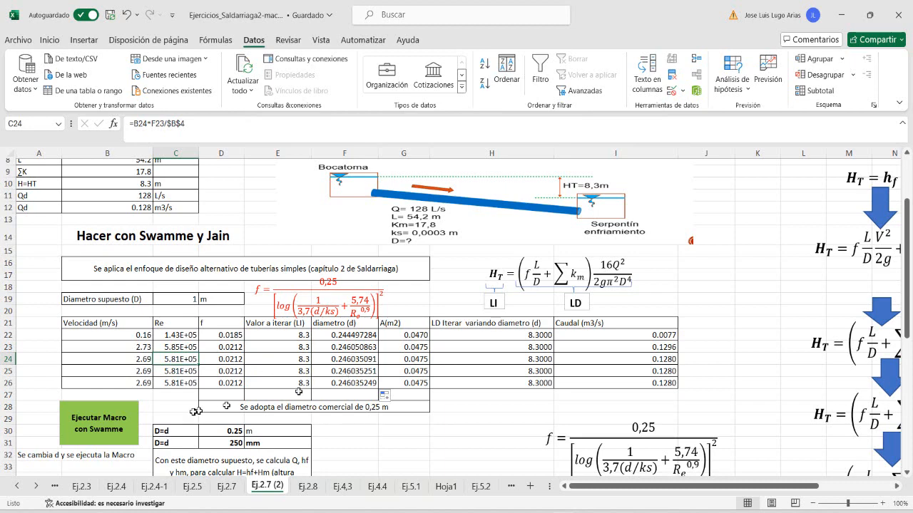
left_click(112, 425)
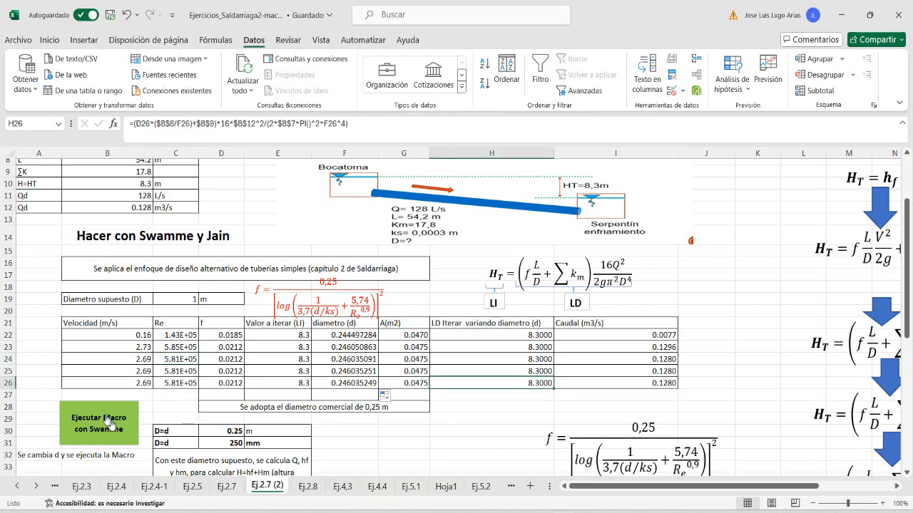
Examine the Colebrook-White section, looking at its original equation and the friction factors in D45:D48.
scroll(309, 389, "down", 3)
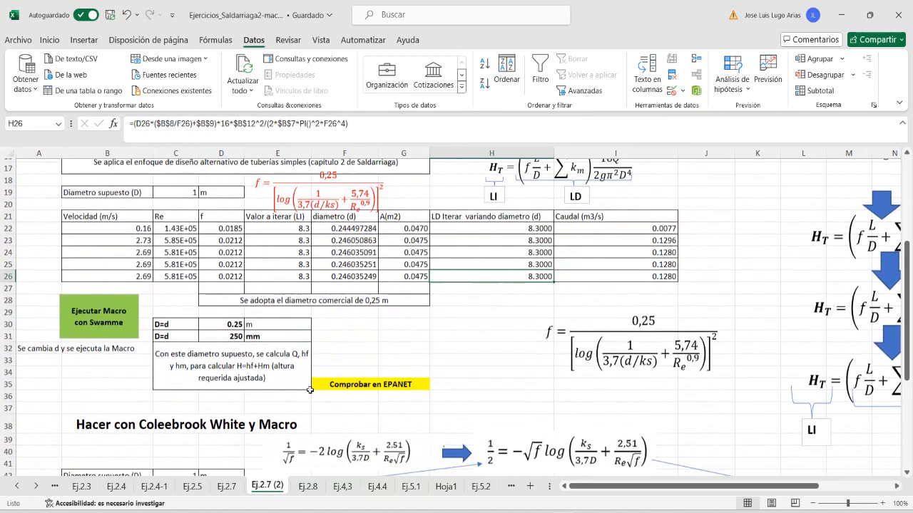
scroll(309, 390, "down", 5)
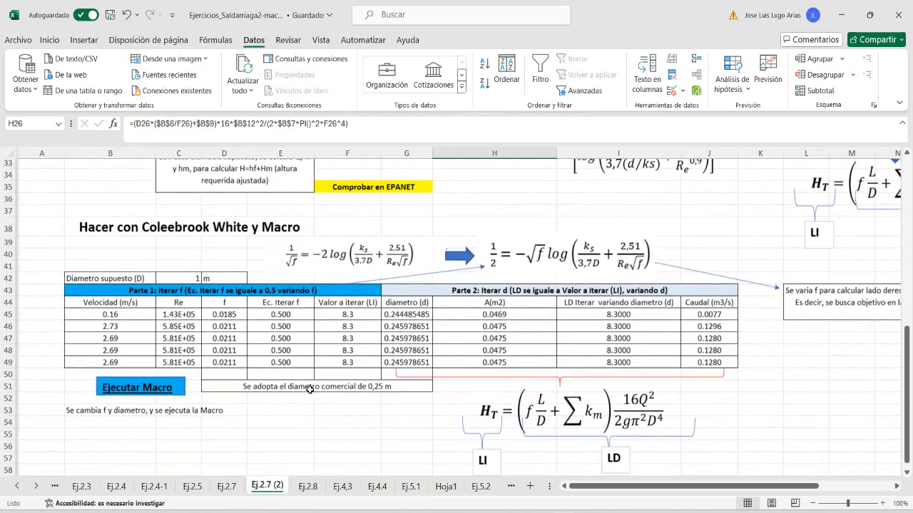
scroll(310, 389, "down", 1)
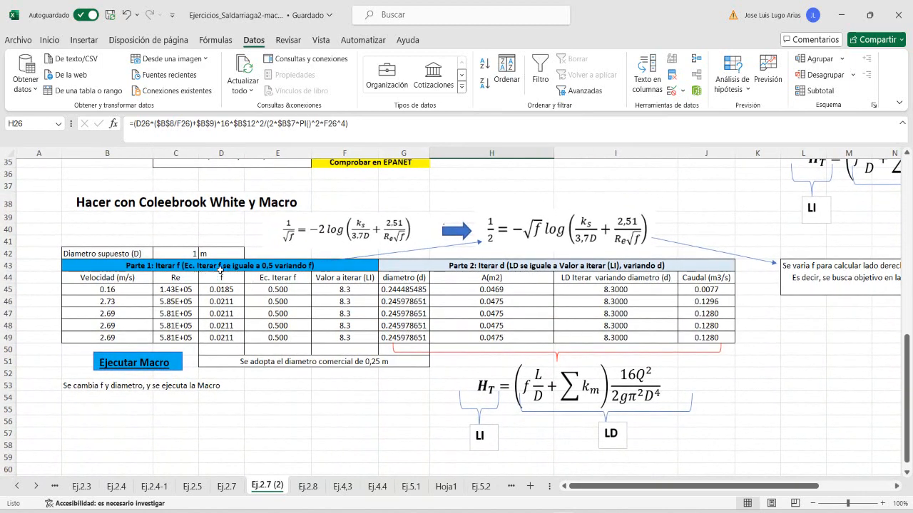
left_click(319, 229)
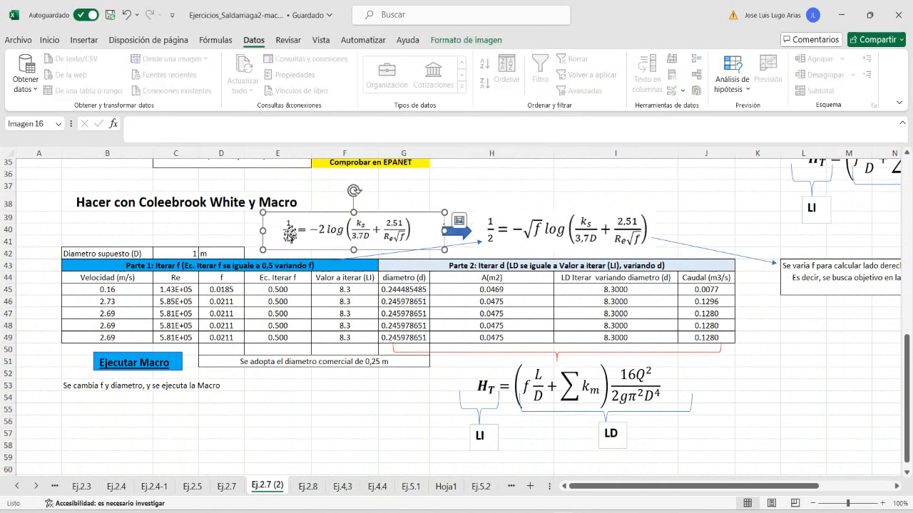
left_click(218, 224)
left_click(217, 290)
left_click_drag(217, 289, 217, 326)
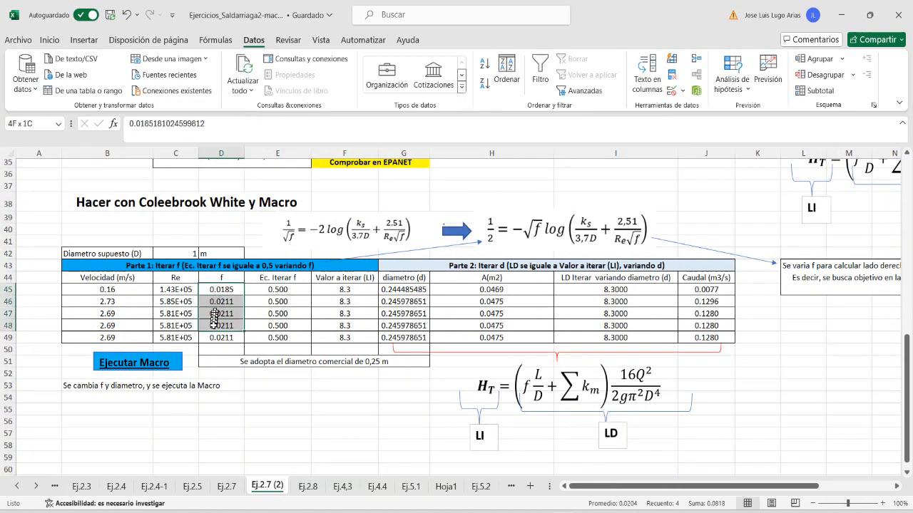
Set the friction factor in D45 to 0.1, fill it down to D49, and check the iteration formula in E45.
left_click(222, 290)
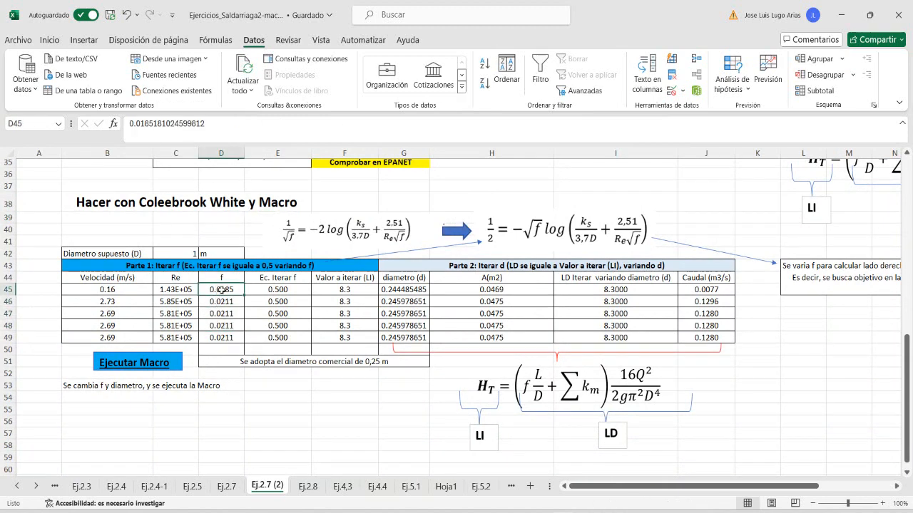
type("1")
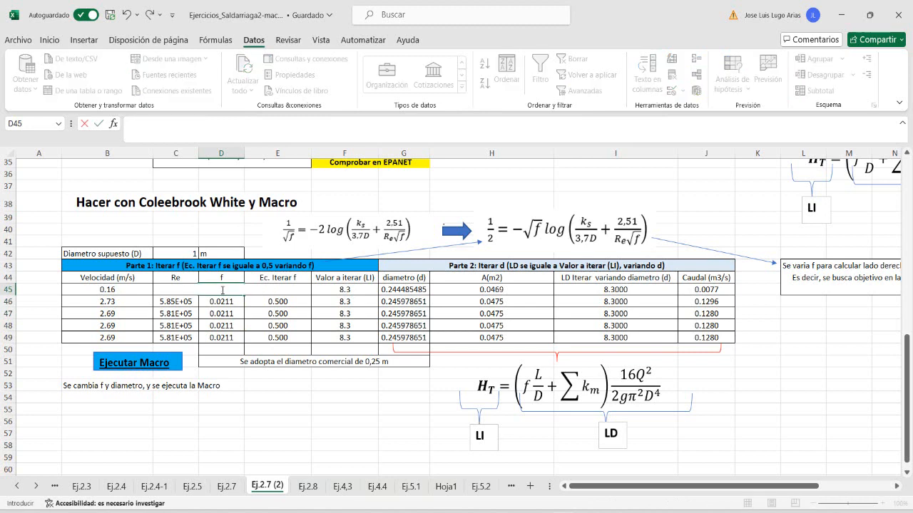
type(".1")
key("Return")
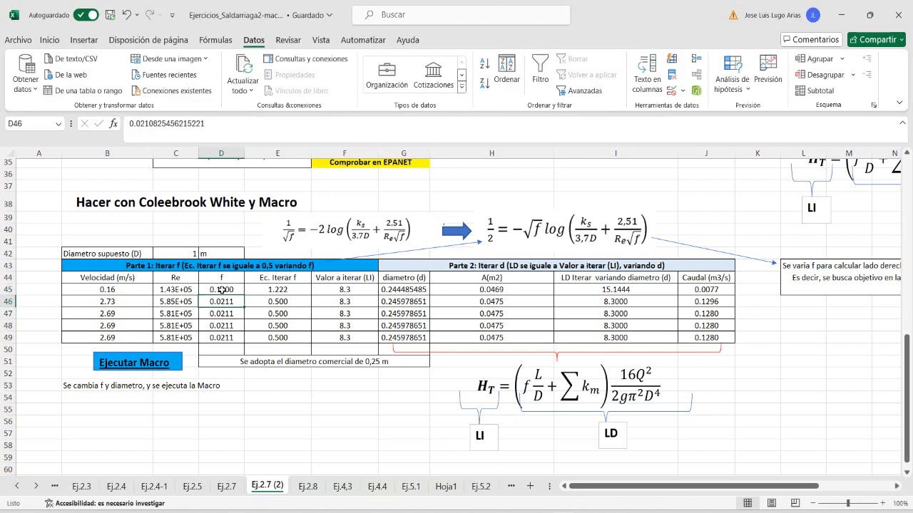
left_click(228, 289)
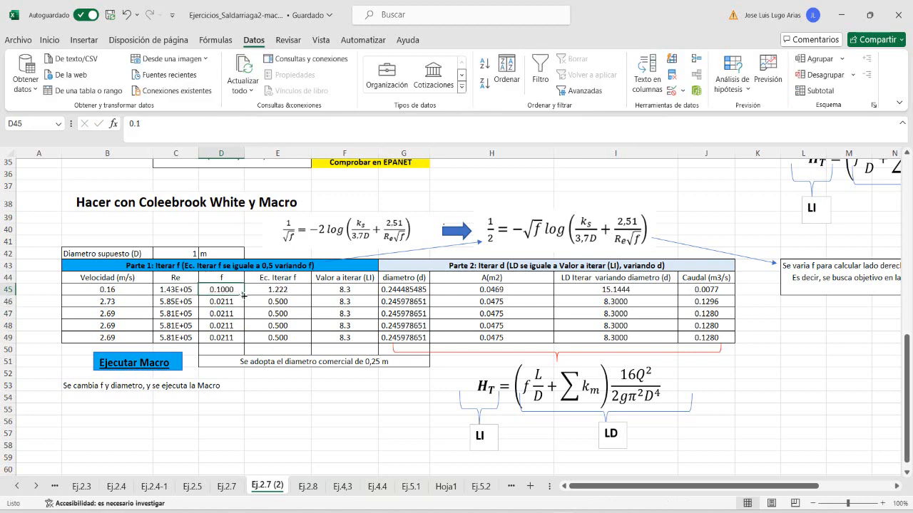
left_click_drag(242, 295, 242, 342)
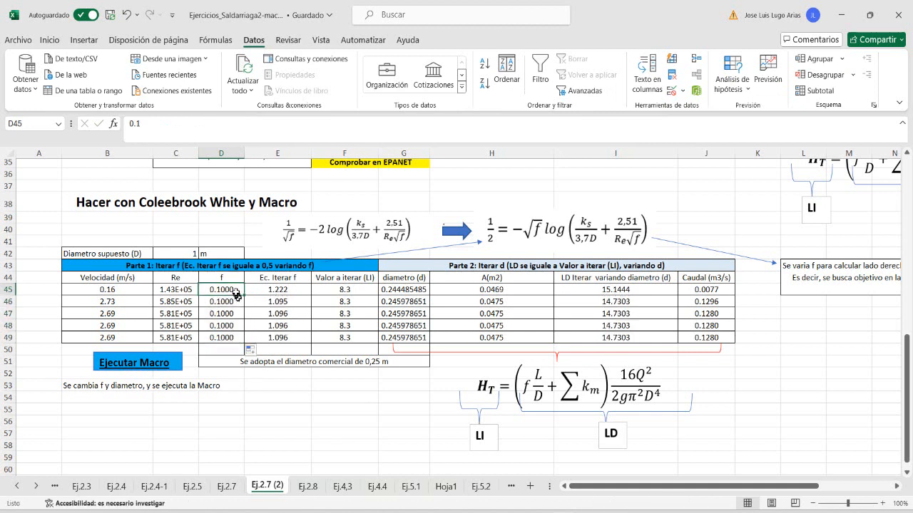
left_click(279, 289)
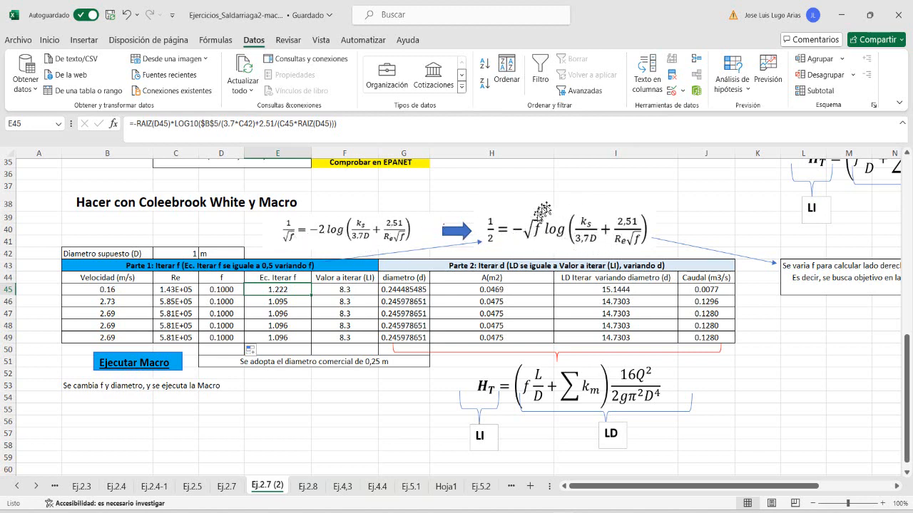
Check the iteration formula in E45 and use Goal Seek to bring E45 to 0.5 by changing the friction factor in D45.
double_click(263, 290)
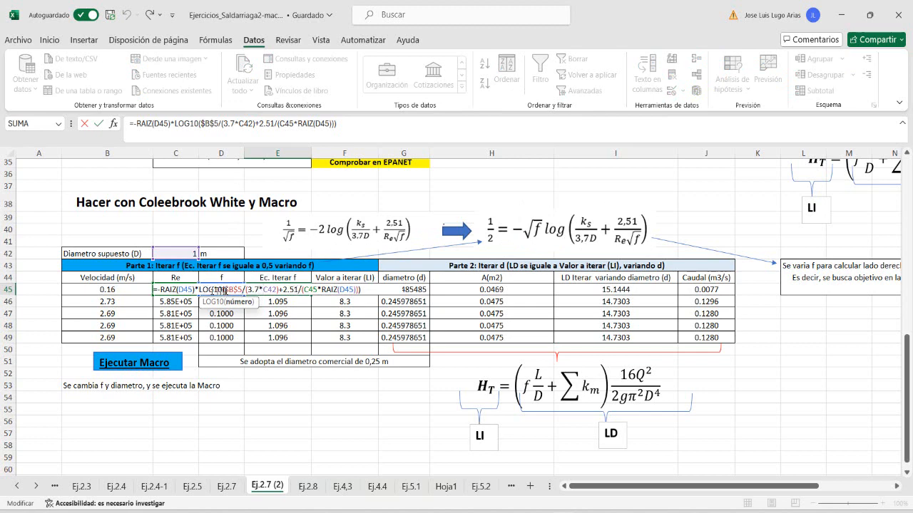
left_click(223, 289)
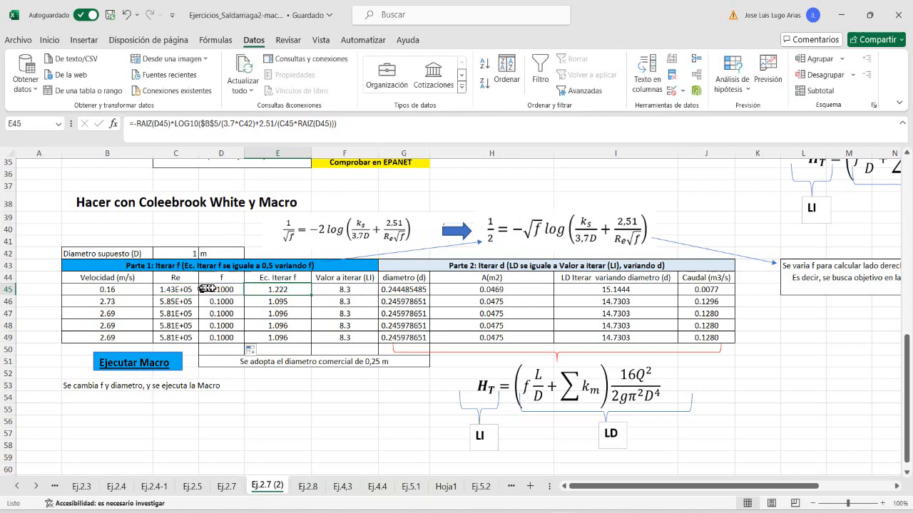
left_click(275, 289)
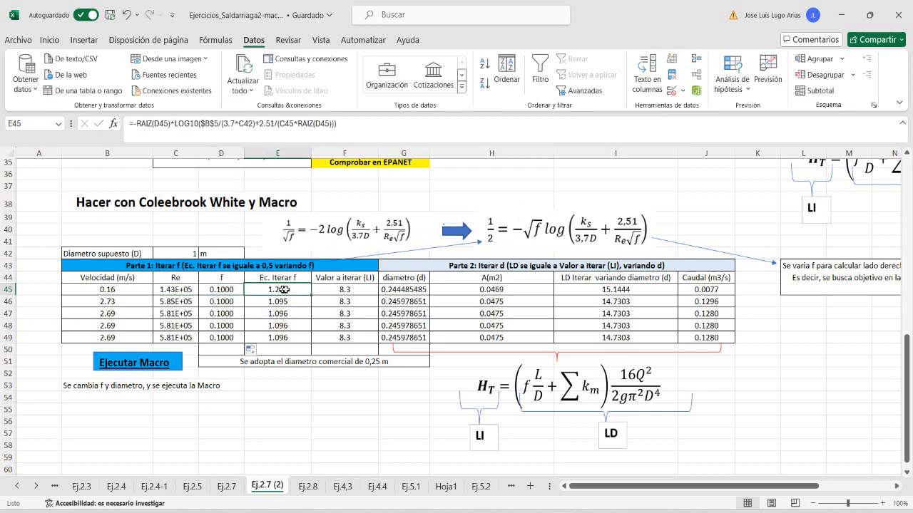
left_click(734, 84)
left_click(761, 127)
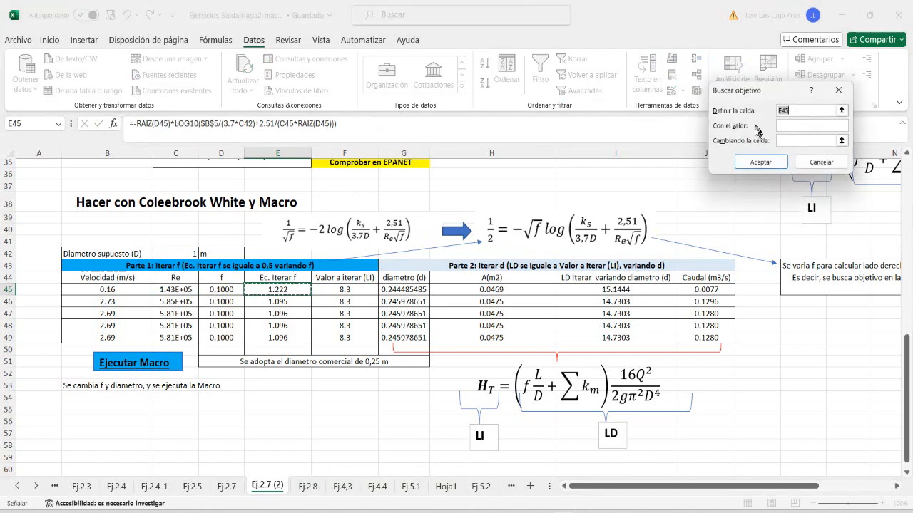
left_click(791, 125)
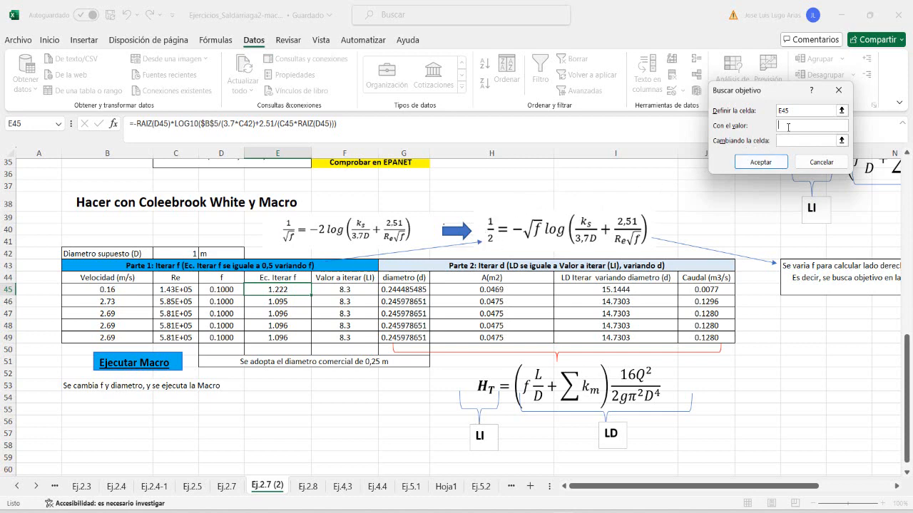
type("0.5")
left_click(840, 144)
left_click(221, 290)
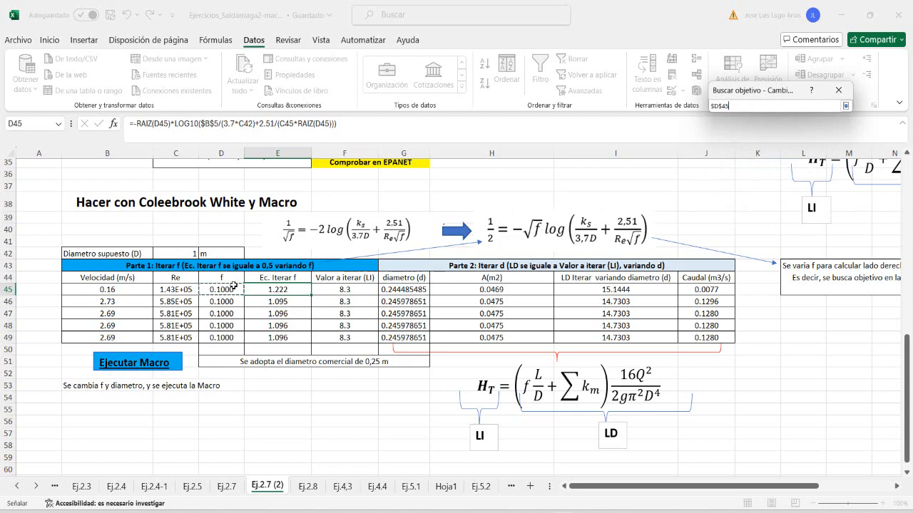
left_click(845, 106)
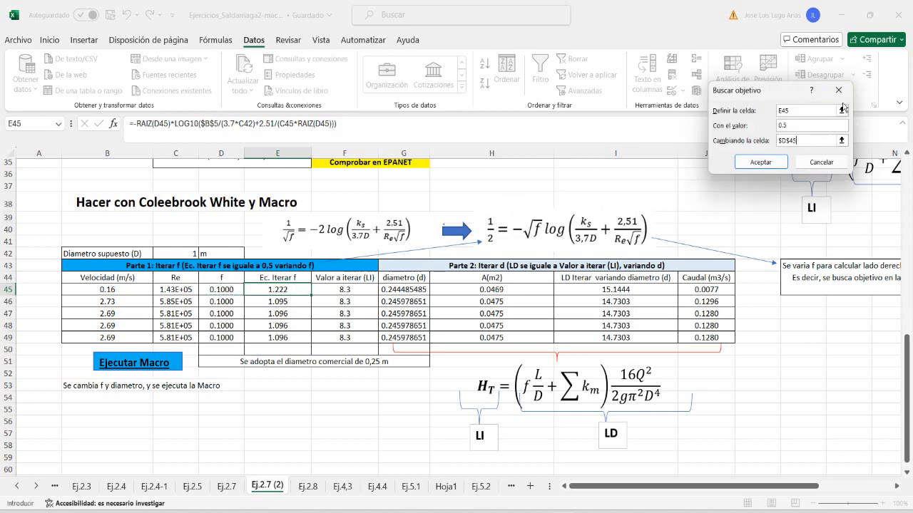
left_click(755, 160)
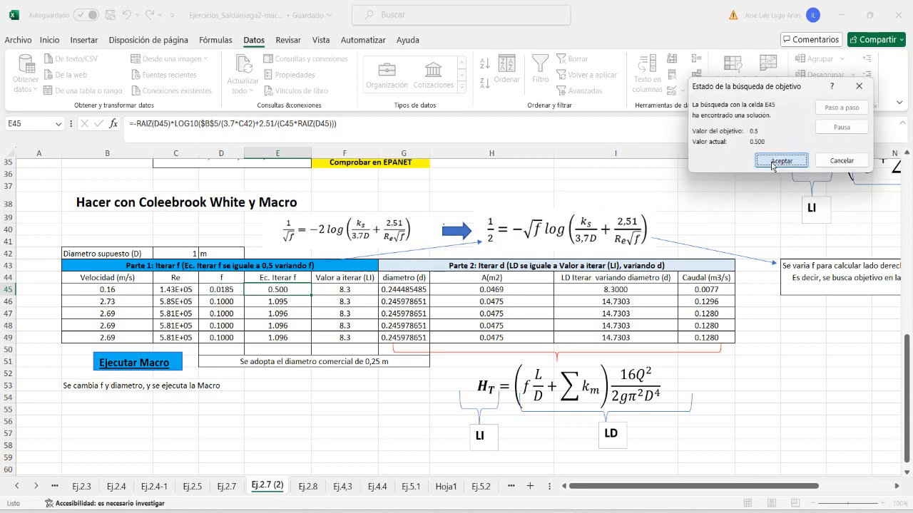
left_click(771, 160)
Set the diameter in G45 to 1 and use Goal Seek to bring I45 to 8.3 by changing G45.
left_click(409, 291)
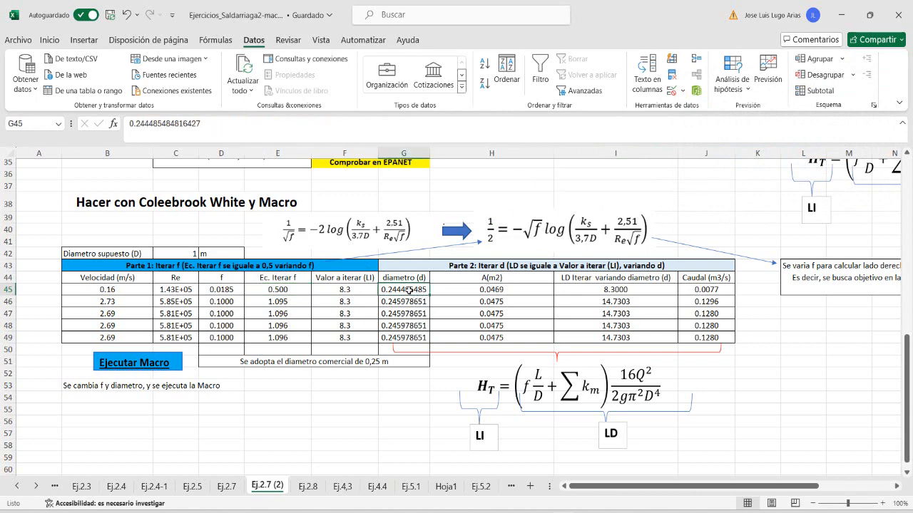
type("1")
key("Return")
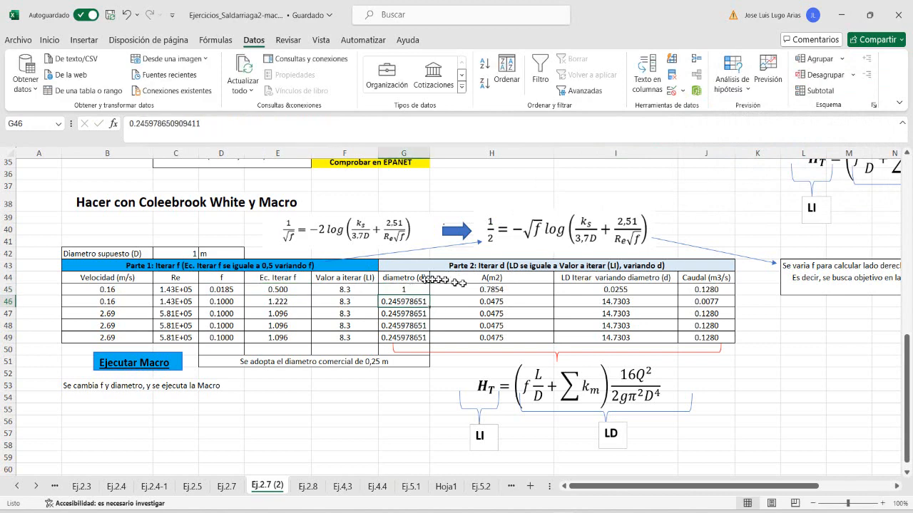
left_click(595, 289)
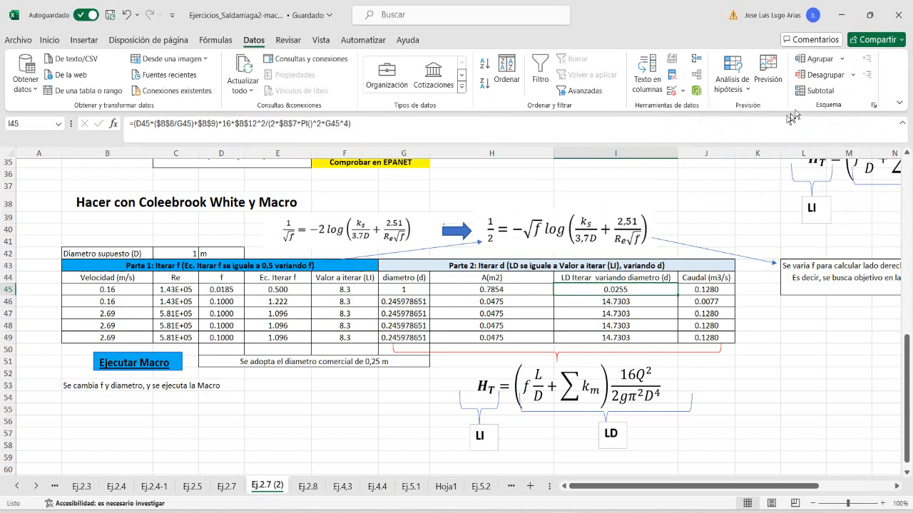
left_click(746, 89)
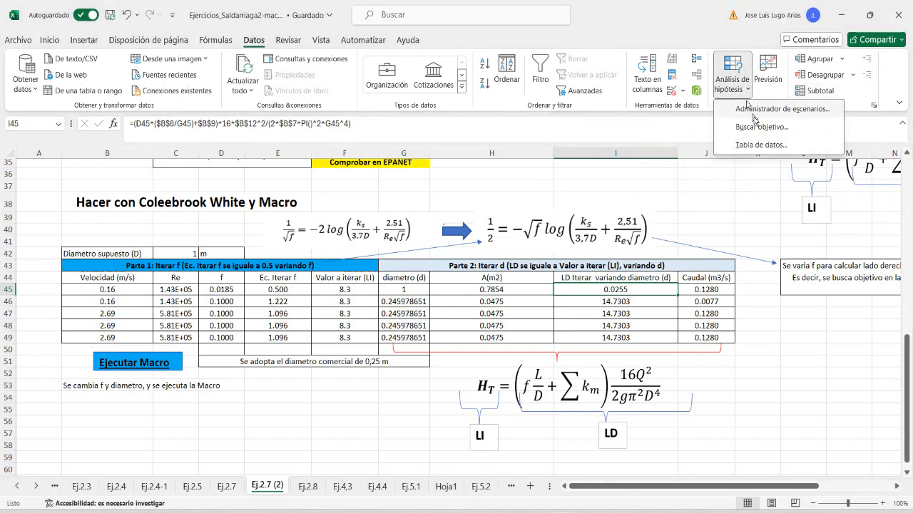
left_click(757, 127)
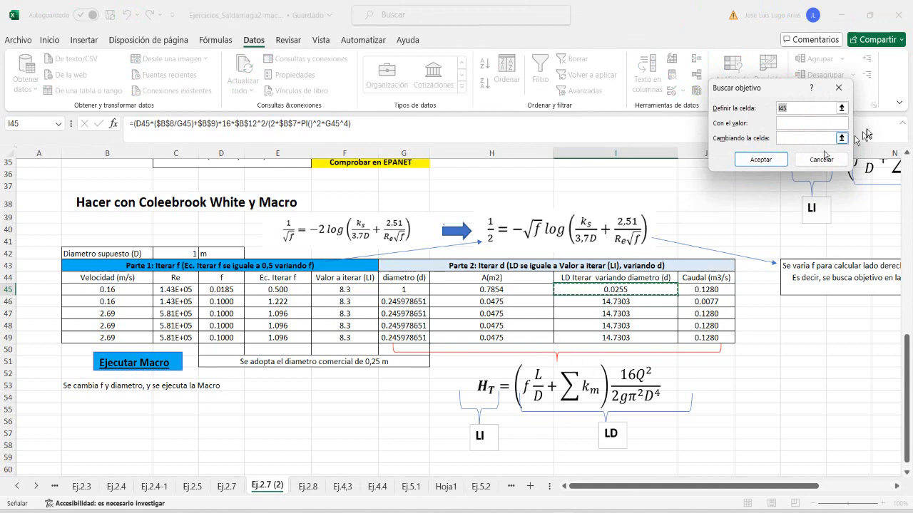
left_click(811, 122)
left_click(802, 122)
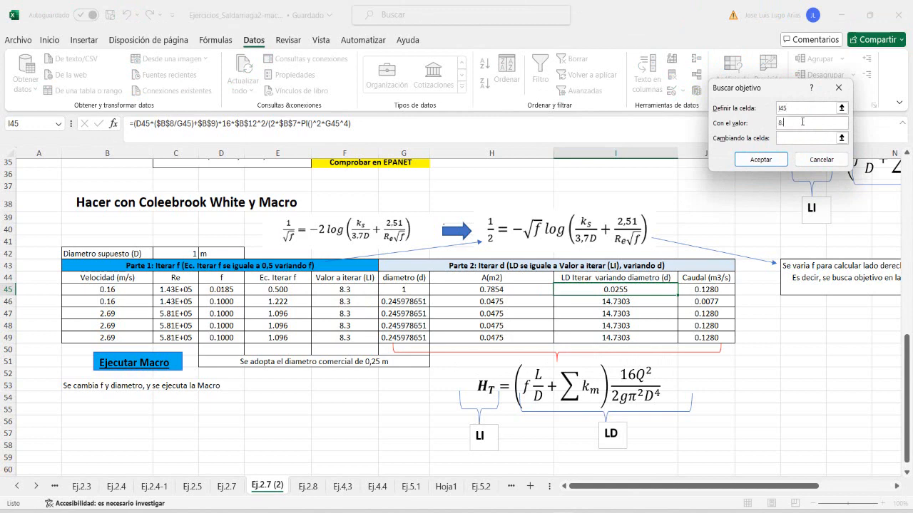
left_click(840, 138)
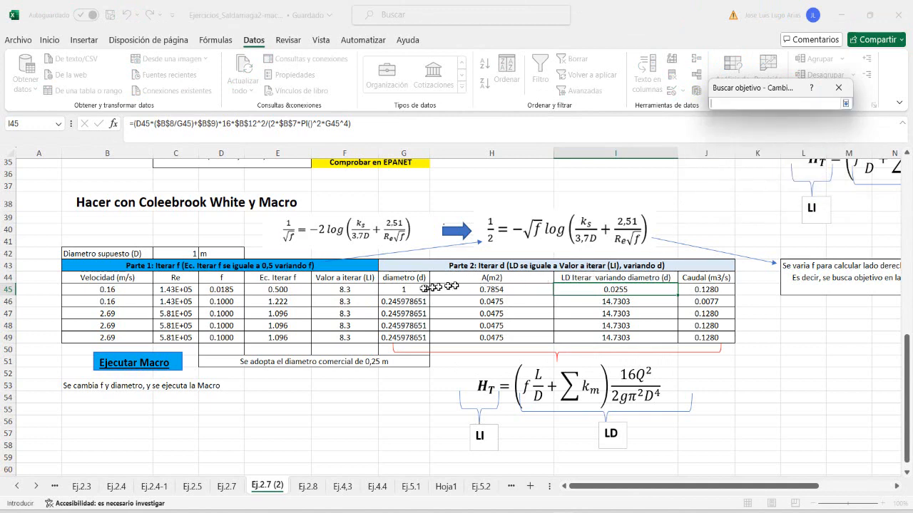
left_click(413, 289)
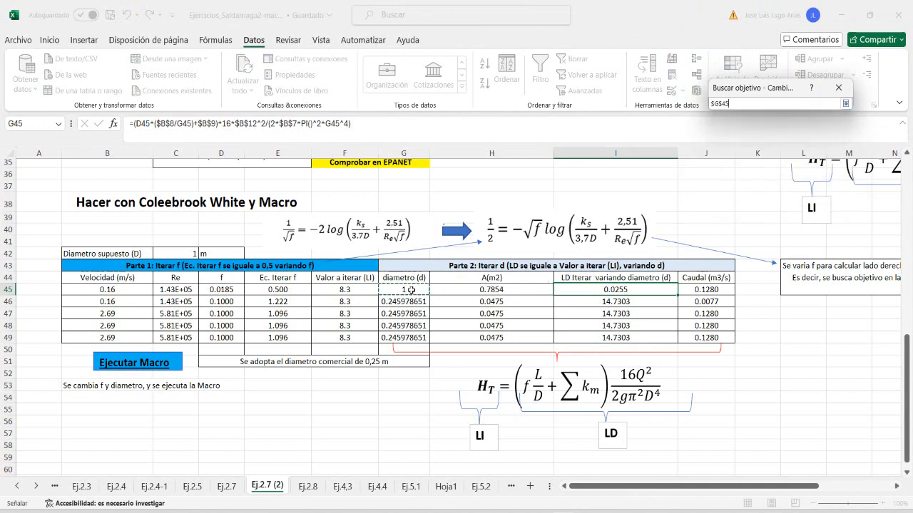
left_click(845, 104)
left_click(764, 159)
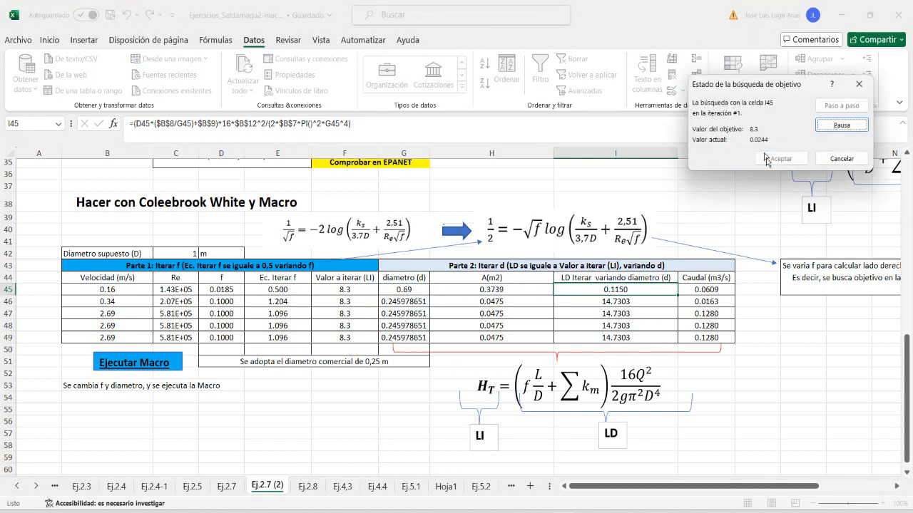
left_click(765, 159)
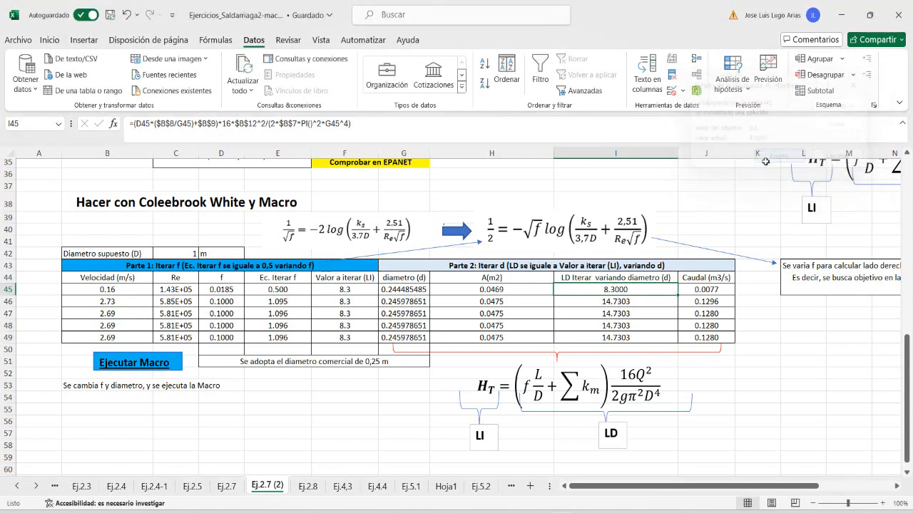
Check the first row's diameter and friction factor, and reset the friction factor in D45 to 0.1.
left_click(403, 298)
left_click(398, 290)
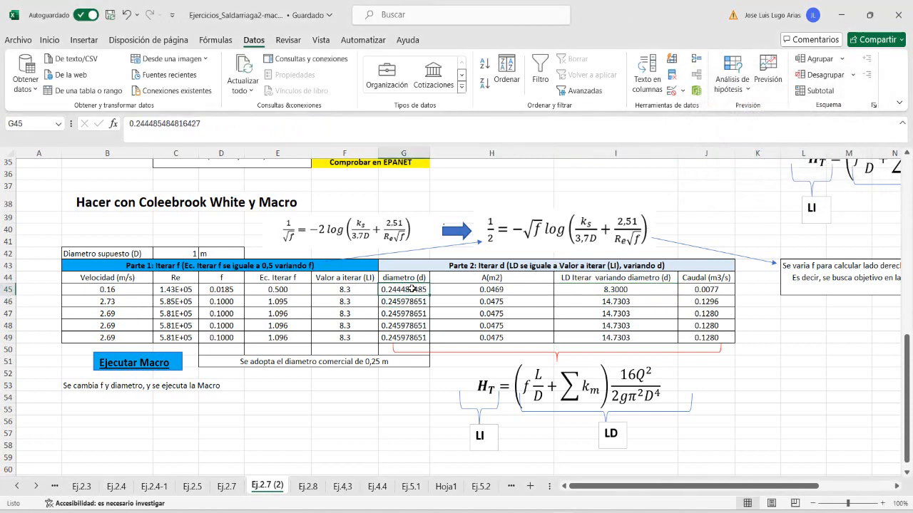
left_click(234, 290)
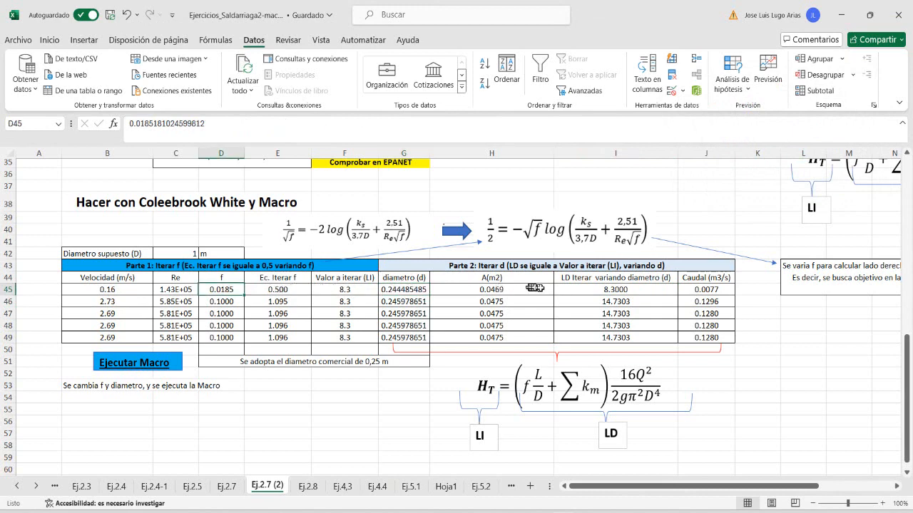
left_click(405, 291)
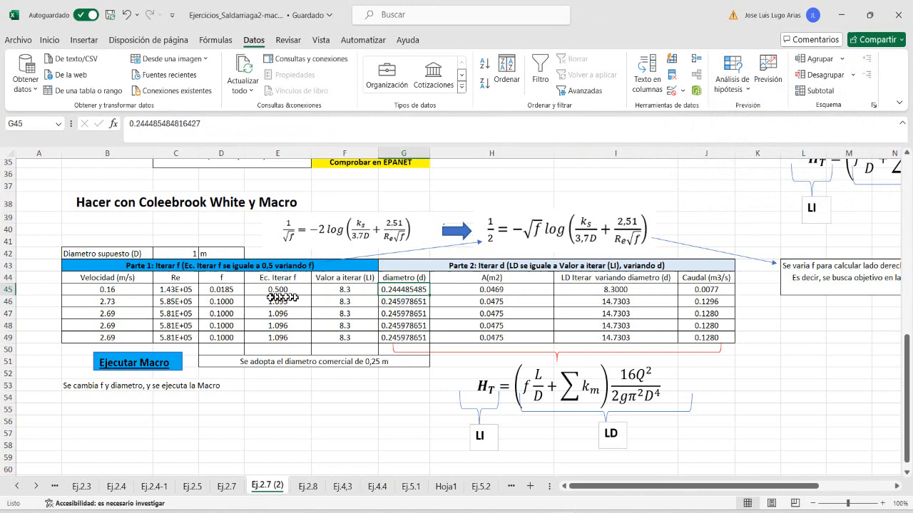
left_click(233, 291)
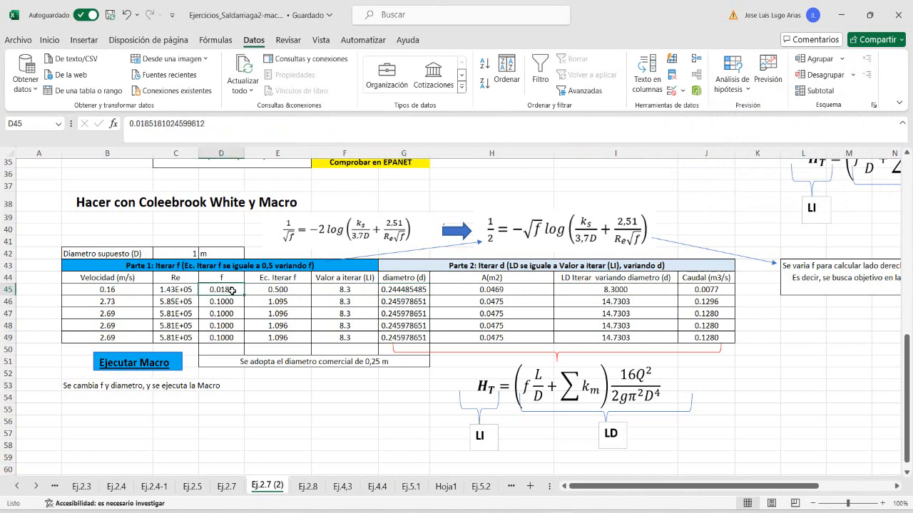
double_click(232, 291)
type("0.1")
key("Return")
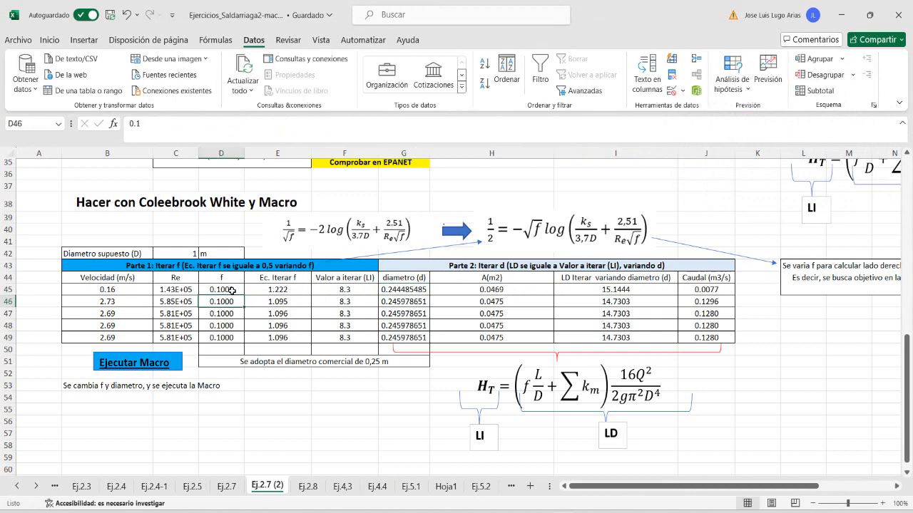
left_click_drag(234, 290, 229, 334)
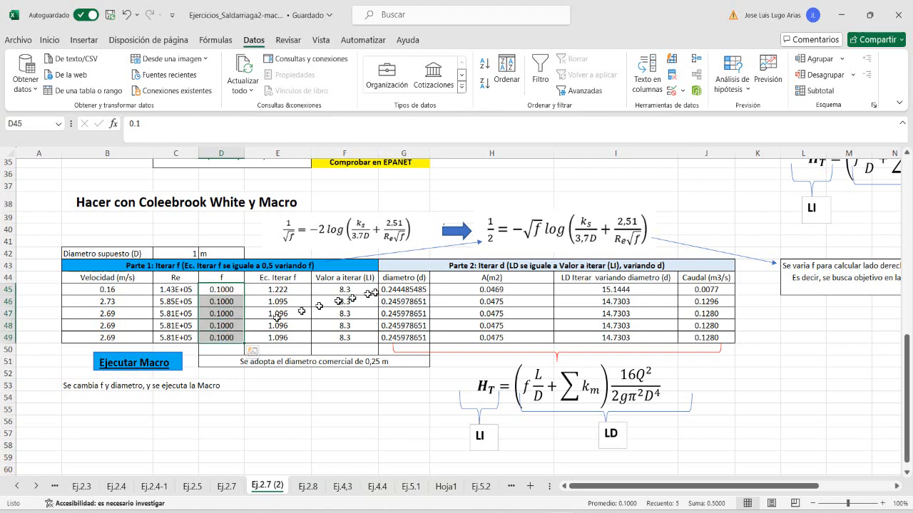
Reset the diameters in G45:G49 to 1 and run the Colebrook-White macro to iterate every row.
left_click(418, 290)
type("1")
key("Return")
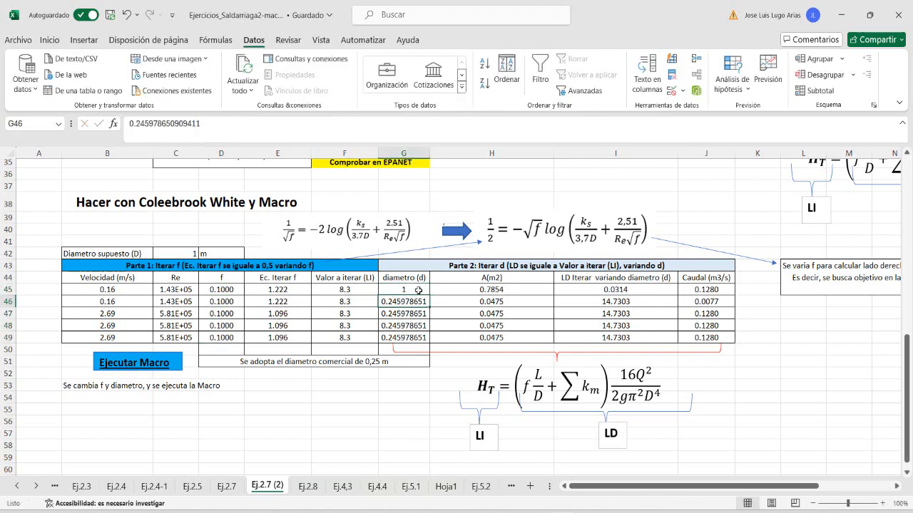
left_click(418, 290)
left_click_drag(429, 296, 426, 338)
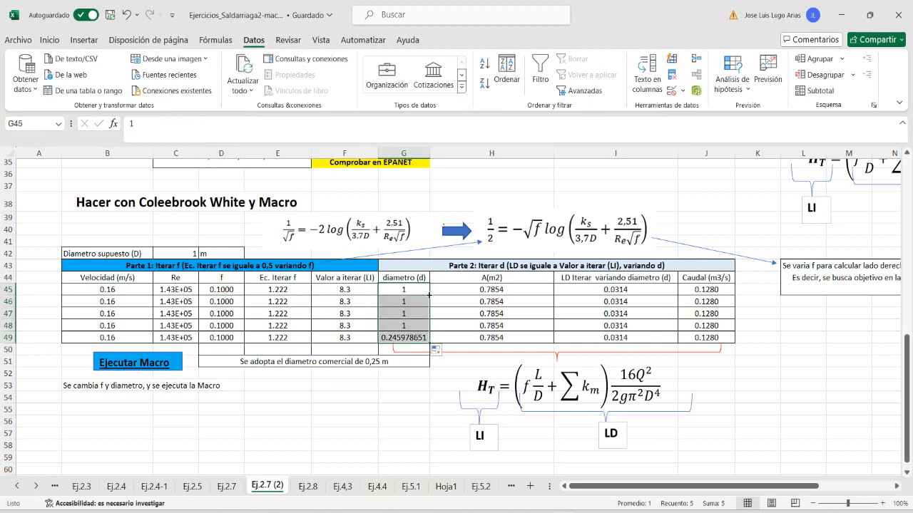
left_click(167, 363)
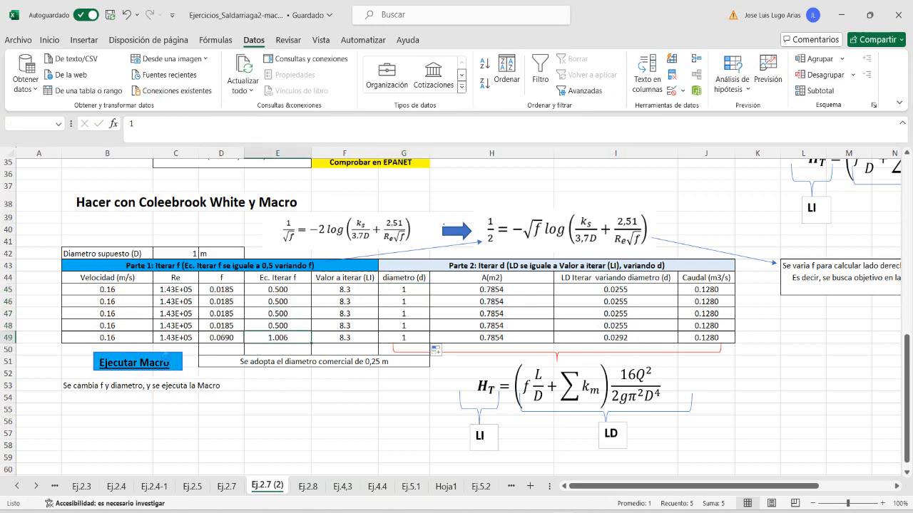
Compare the final diameters of the Colebrook-White and Swamme tables, and review the adopted commercial diameter against the nominal diameters in the exercise statement.
left_click(403, 338)
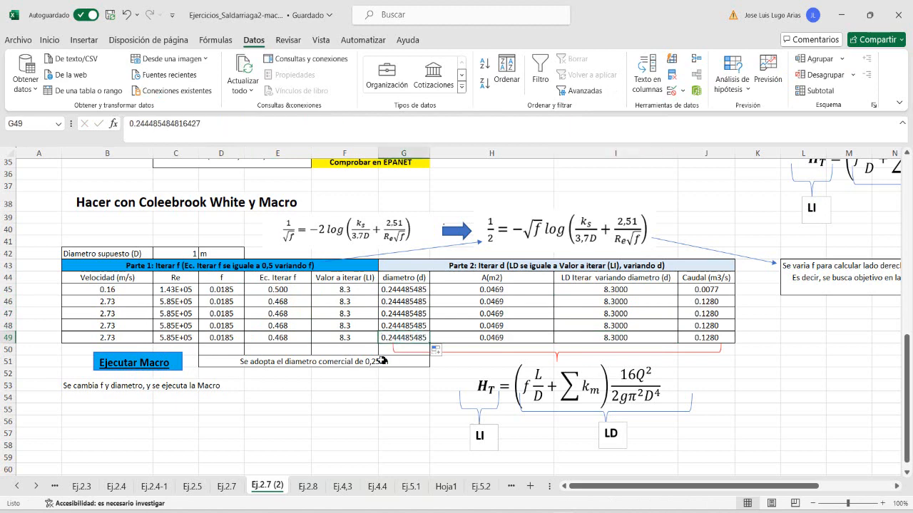
scroll(384, 361, "up", 2)
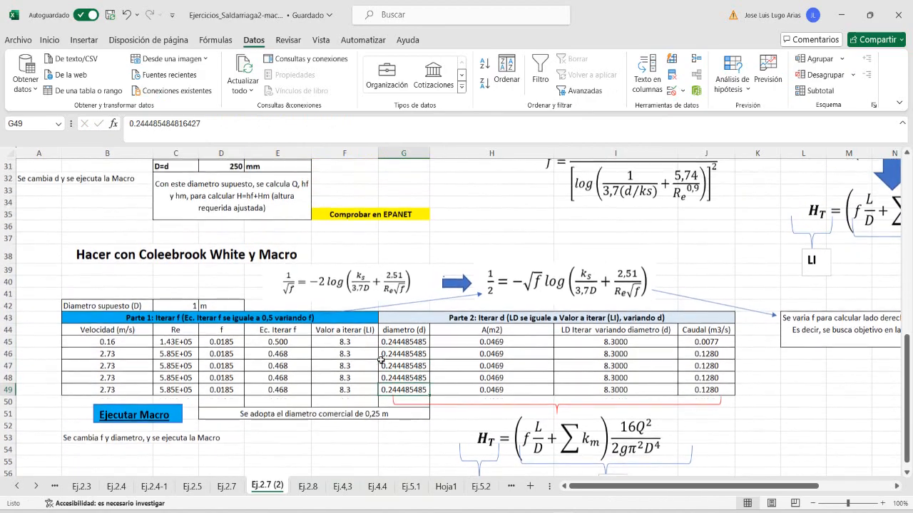
scroll(382, 360, "up", 4)
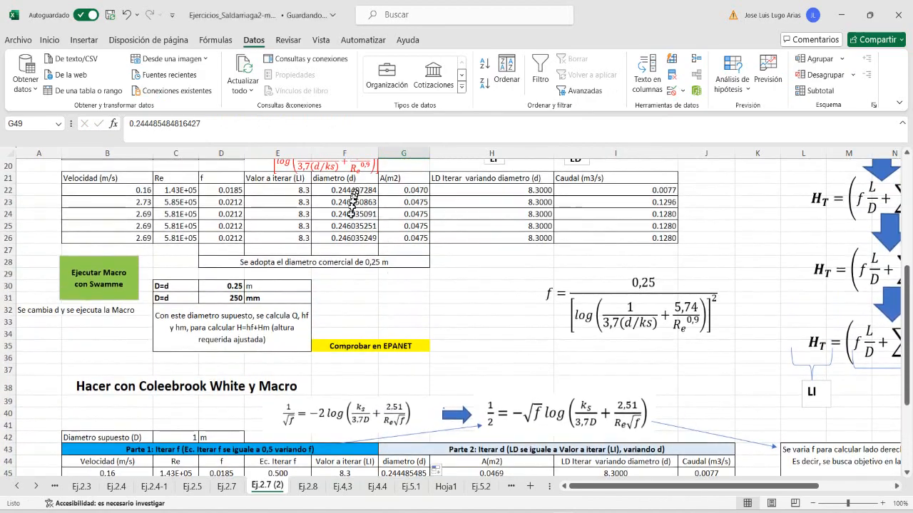
scroll(348, 194, "up", 1)
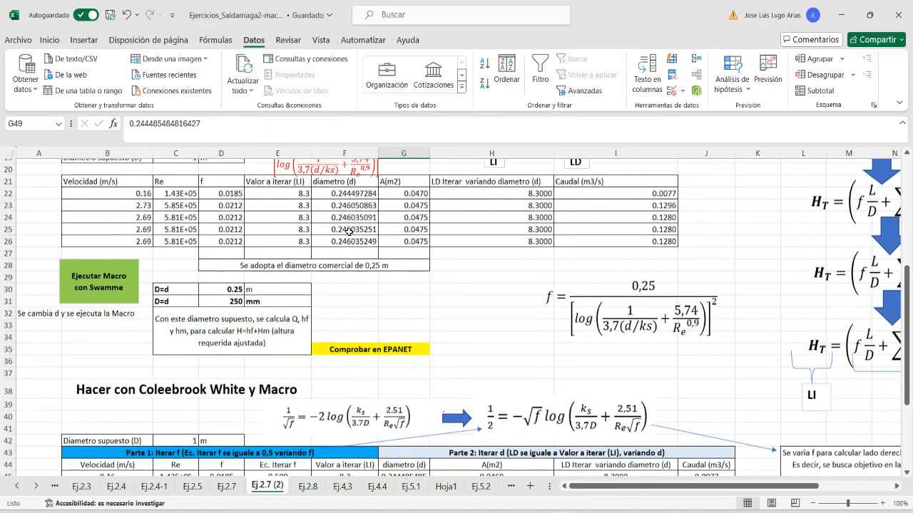
scroll(319, 286, "down", 6)
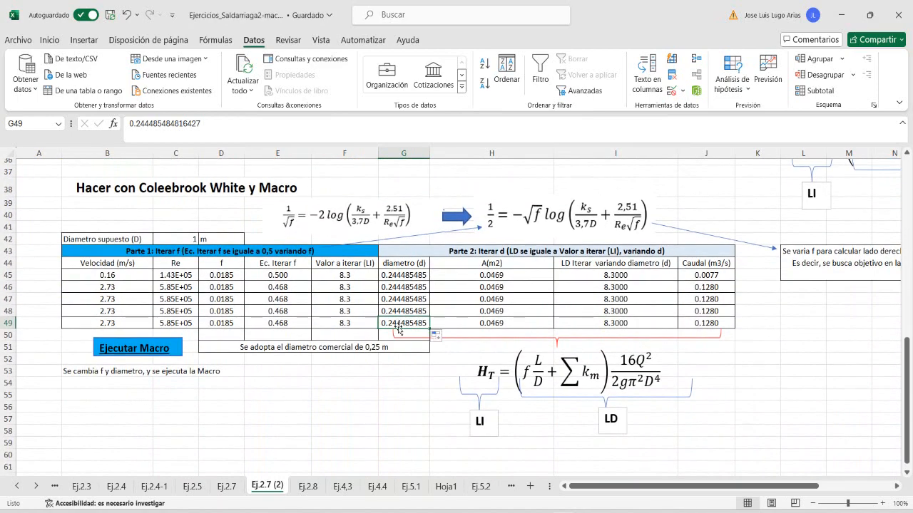
left_click(316, 347)
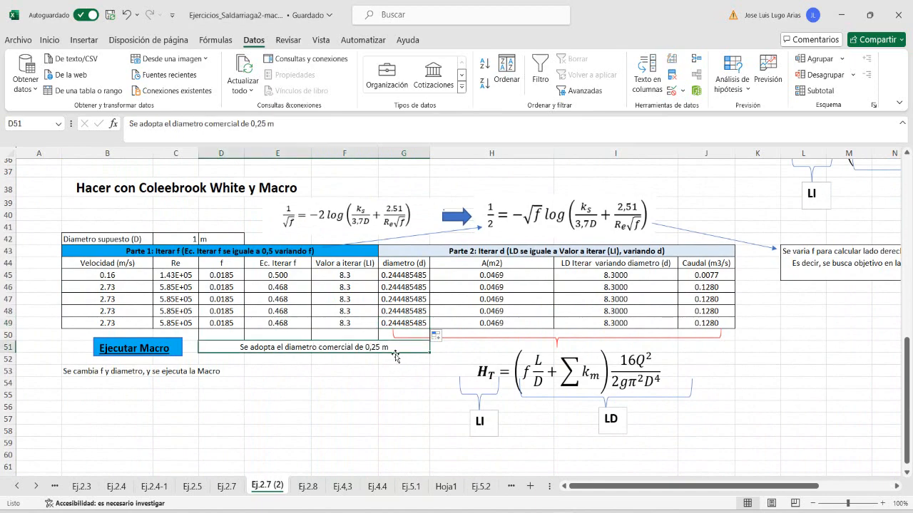
scroll(395, 356, "up", 9)
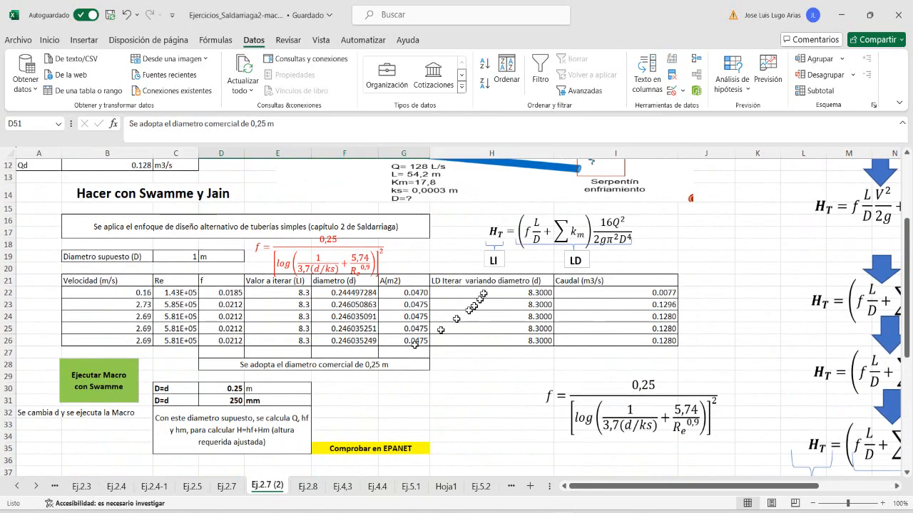
scroll(484, 218, "up", 3)
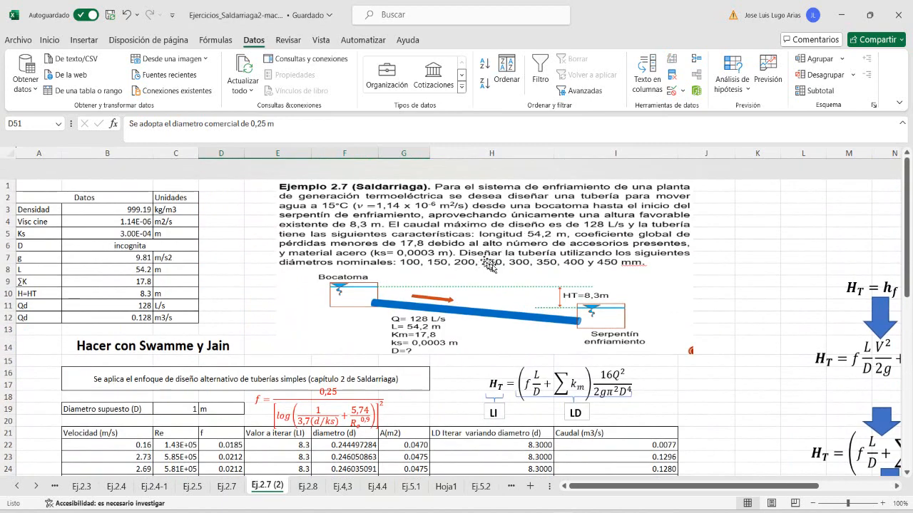
scroll(491, 264, "down", 7)
scroll(432, 334, "down", 6)
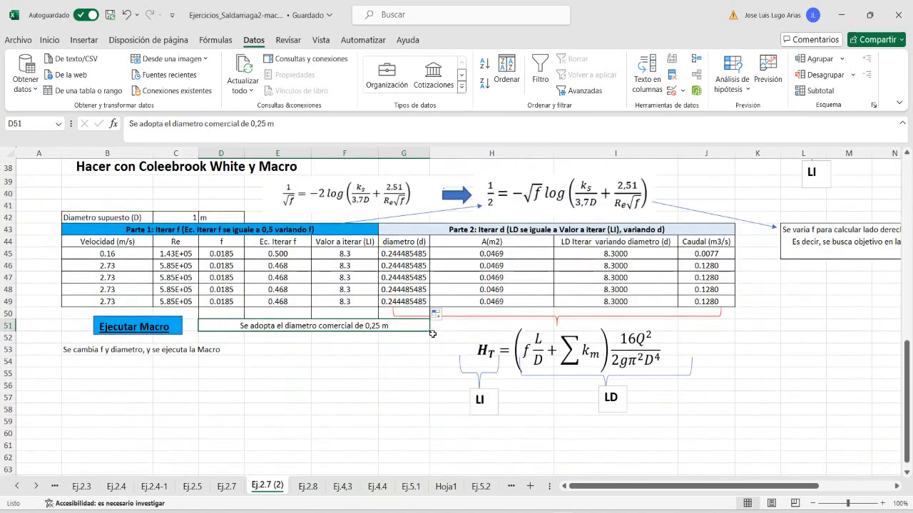